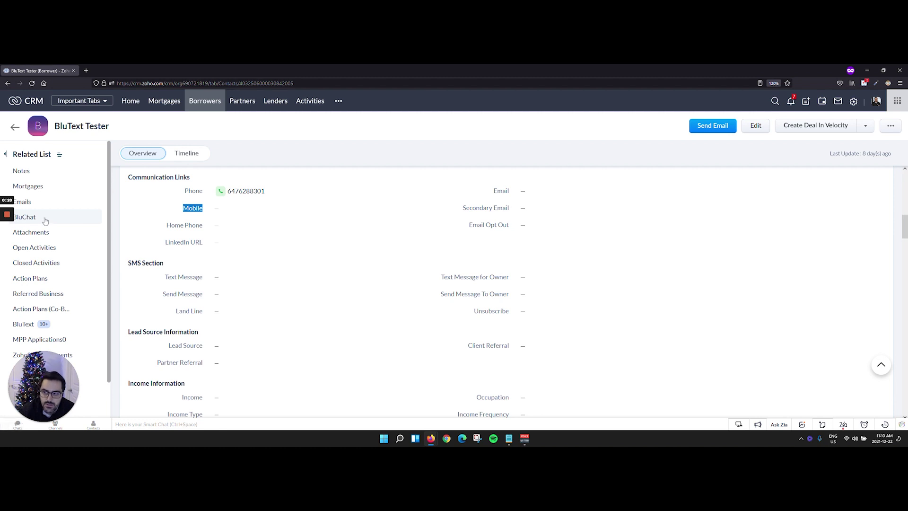
# Show BluText Tester's BluChat conversation and open the BluChat settings.
pyautogui.click(45, 218)
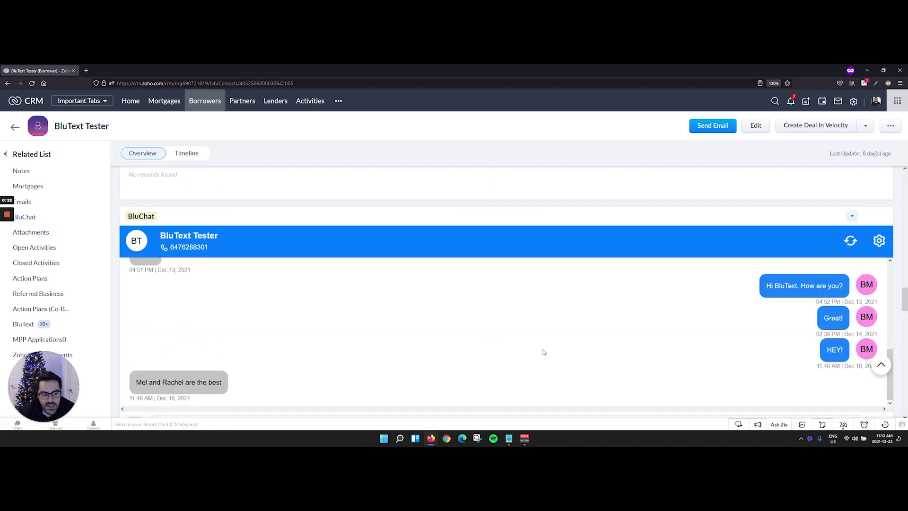
pyautogui.scroll(-2, 483, 345)
pyautogui.scroll(4, 552, 330)
pyautogui.scroll(3, 563, 324)
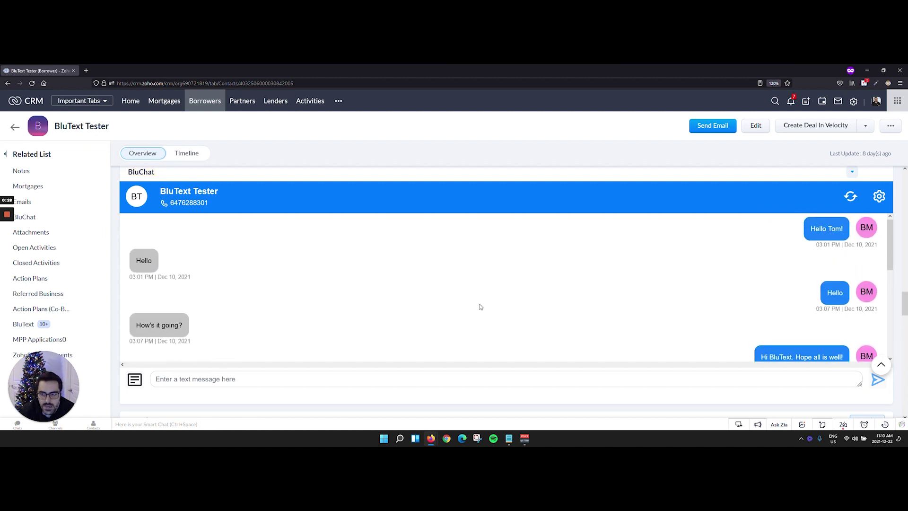
pyautogui.scroll(-2, 479, 307)
pyautogui.scroll(2, 480, 307)
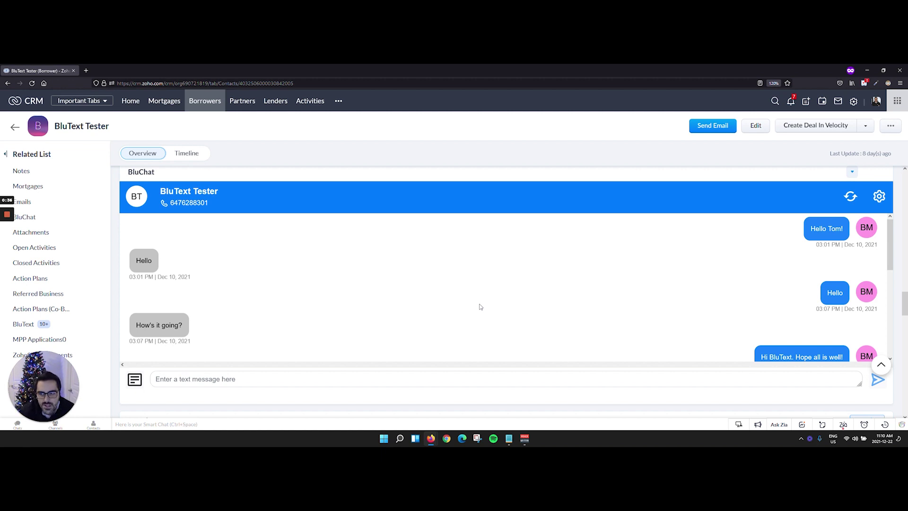
pyautogui.scroll(5, 480, 307)
pyautogui.scroll(5, 481, 307)
pyautogui.scroll(-3, 426, 298)
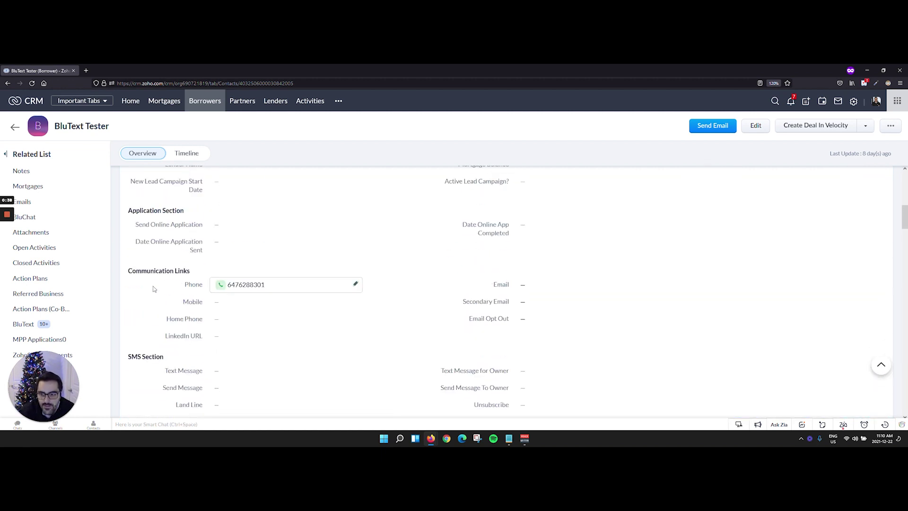
pyautogui.scroll(-1, 355, 289)
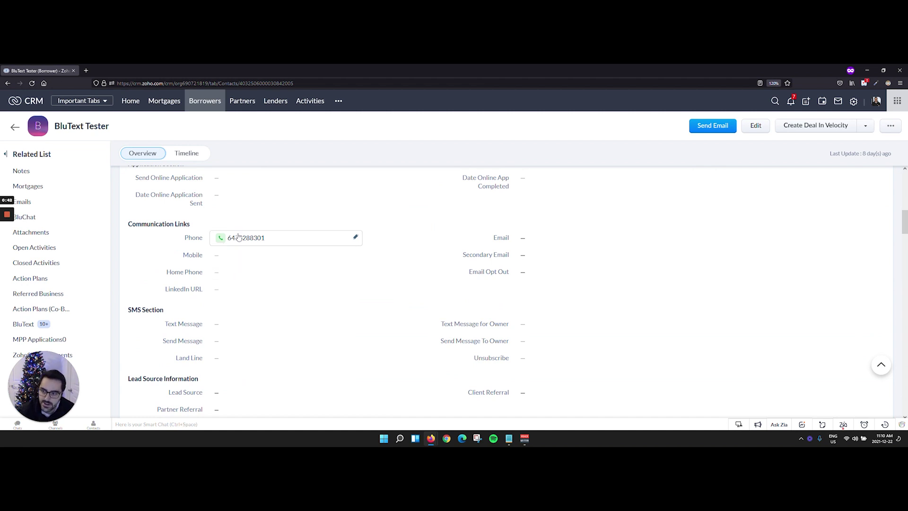
pyautogui.click(65, 217)
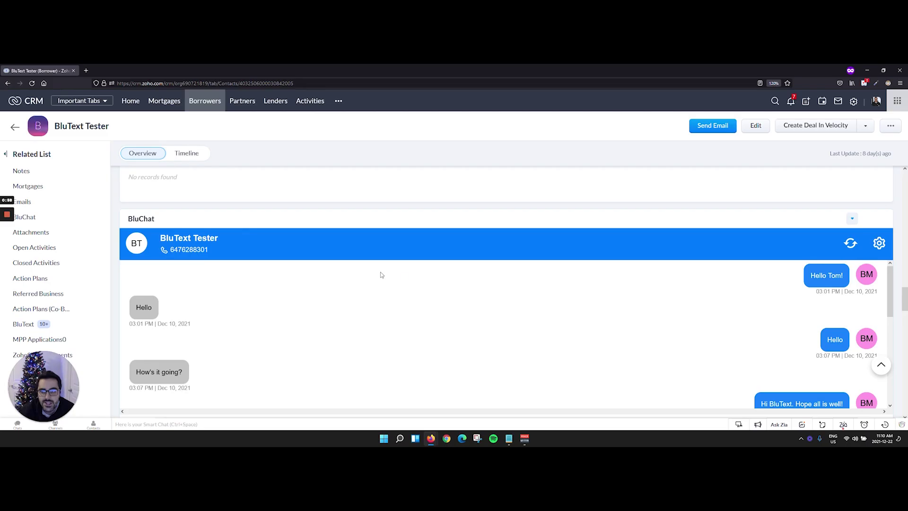
pyautogui.click(880, 244)
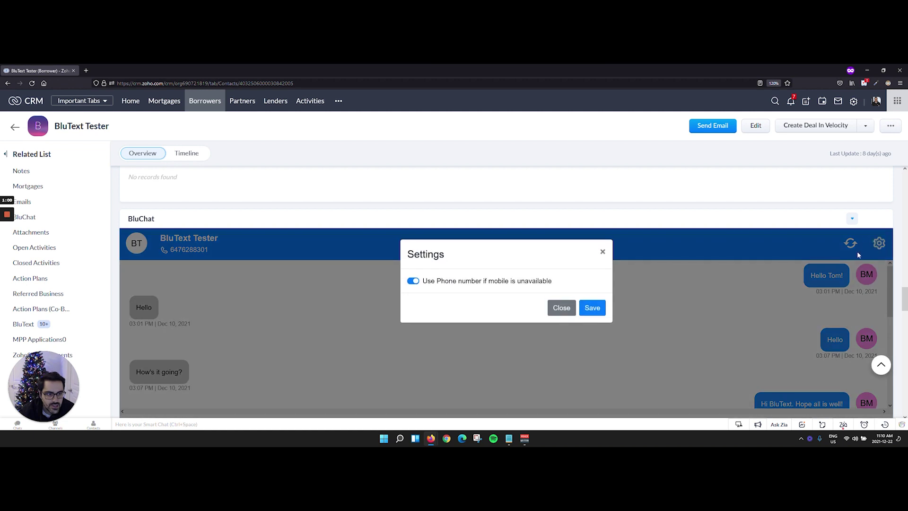
pyautogui.click(603, 253)
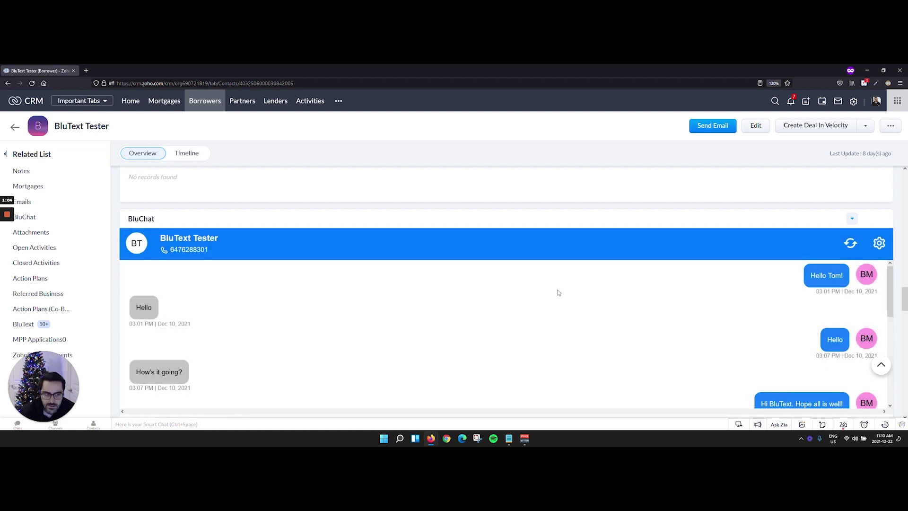
pyautogui.scroll(-1, 558, 293)
pyautogui.scroll(1, 560, 298)
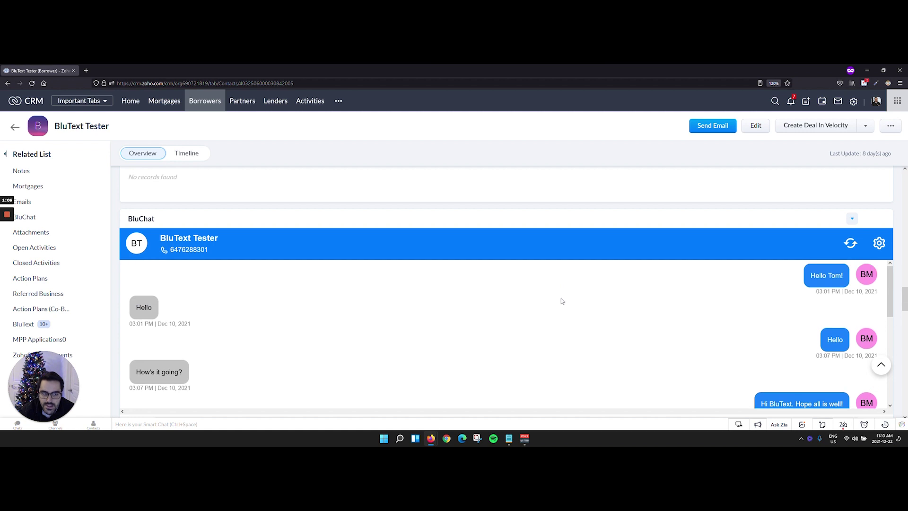
pyautogui.scroll(-1, 797, 242)
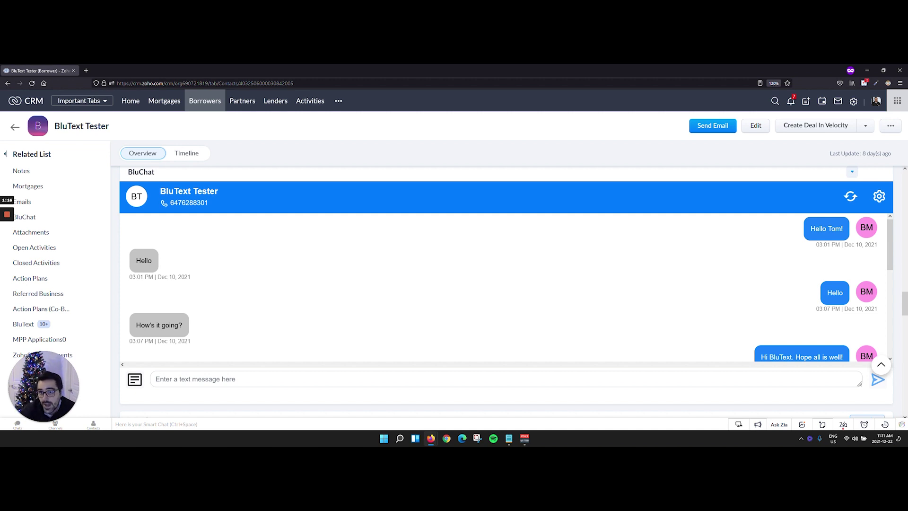
pyautogui.scroll(-5, 497, 298)
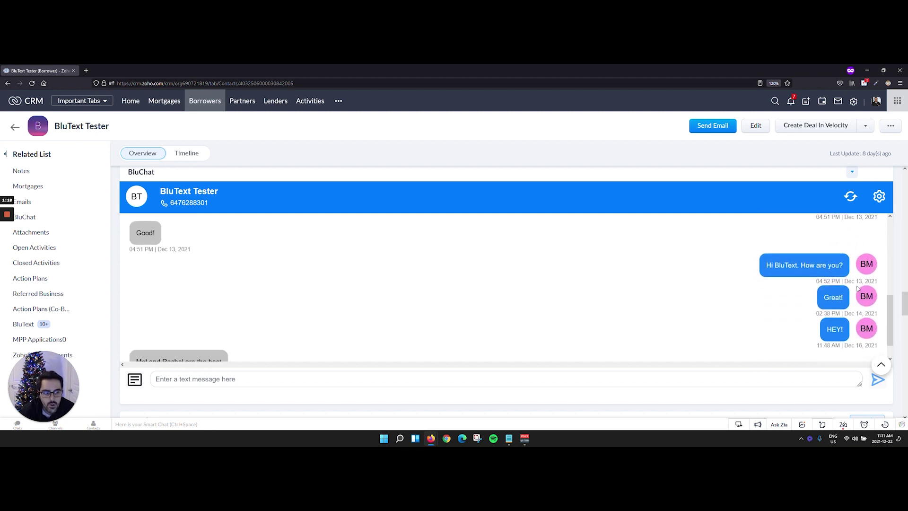
pyautogui.scroll(-2, 496, 284)
pyautogui.scroll(6, 781, 248)
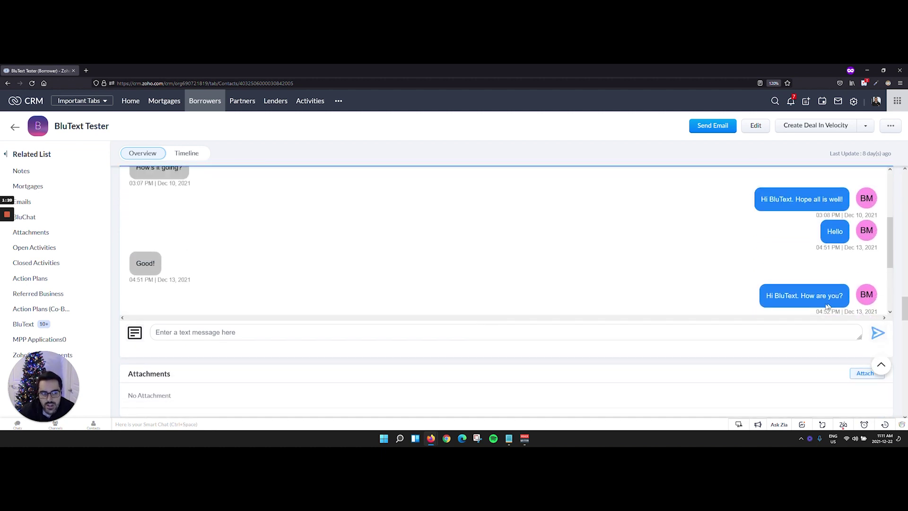
pyautogui.scroll(2, 816, 306)
pyautogui.scroll(3, 815, 306)
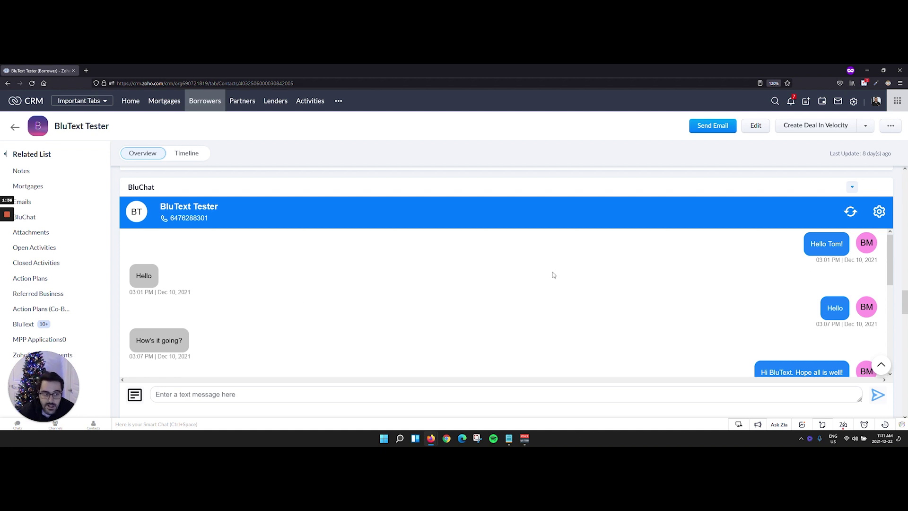
pyautogui.scroll(-3, 483, 316)
pyautogui.scroll(-2, 568, 313)
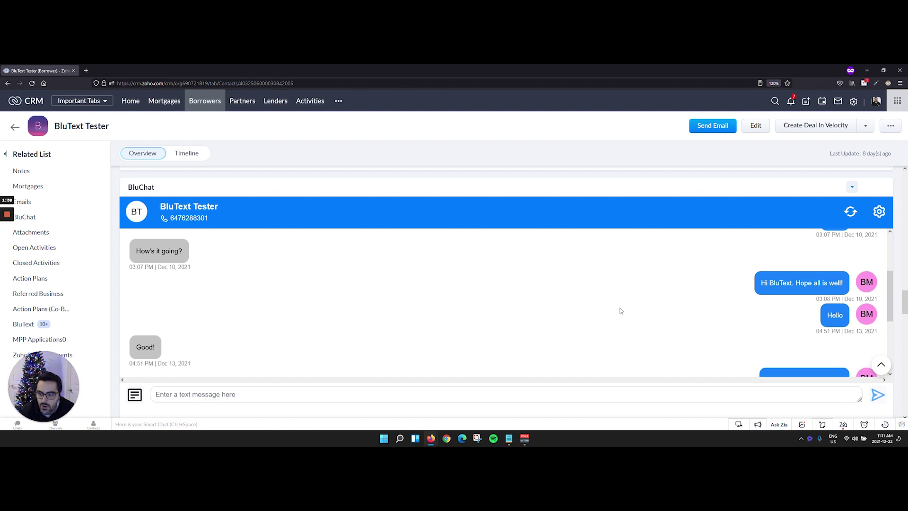
pyautogui.scroll(-2, 621, 311)
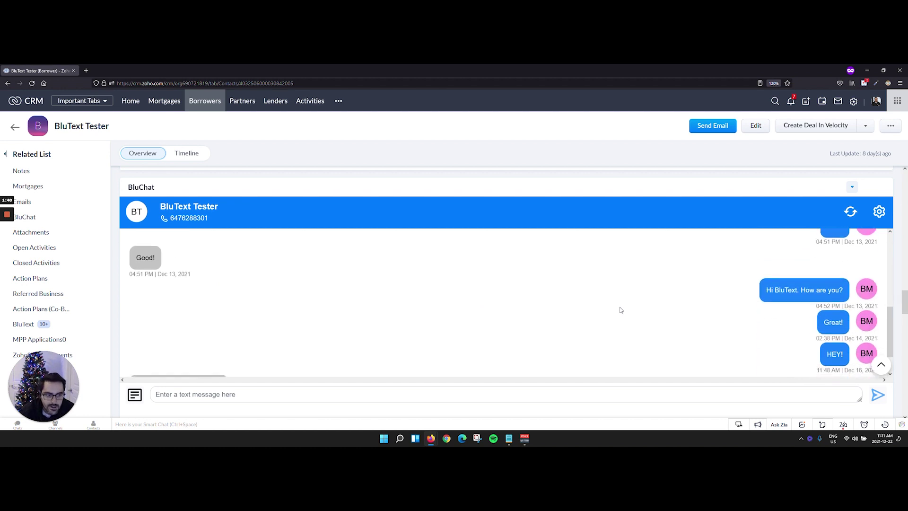
pyautogui.scroll(-3, 620, 311)
pyautogui.scroll(-2, 621, 310)
pyautogui.scroll(2, 710, 377)
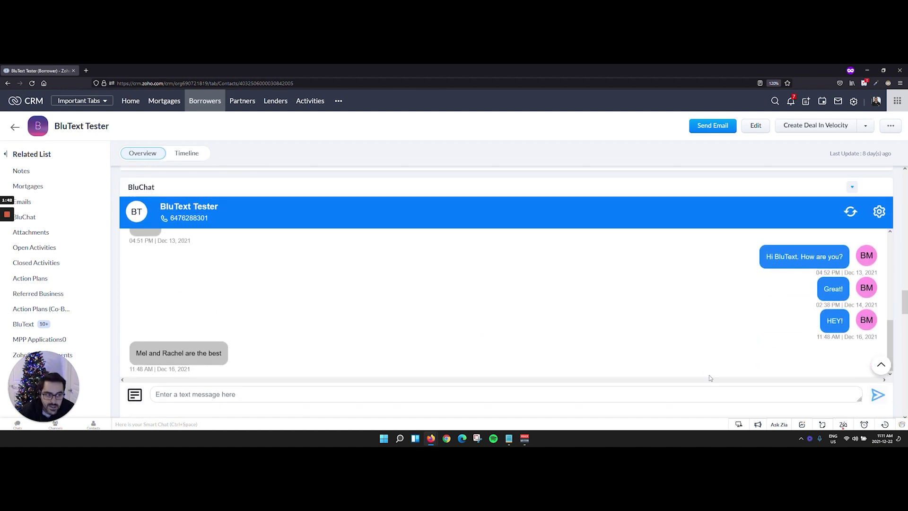
pyautogui.scroll(-2, 738, 383)
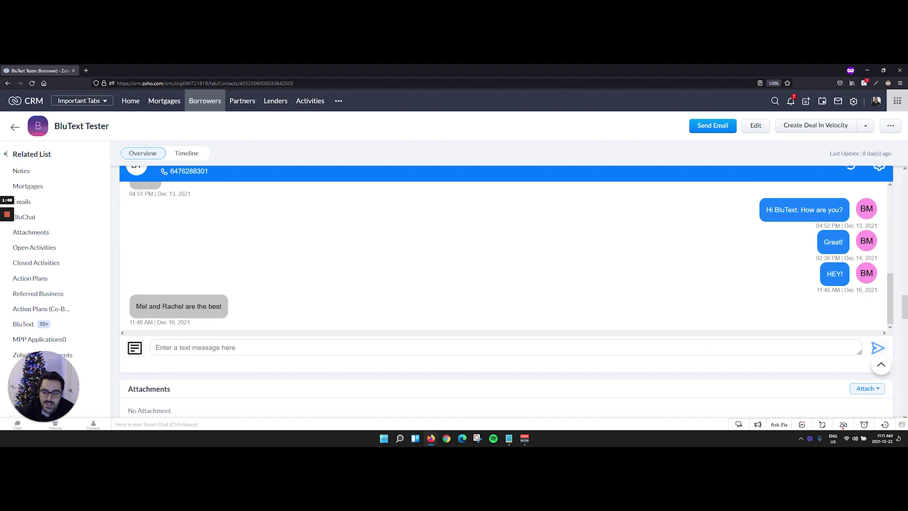
pyautogui.click(135, 348)
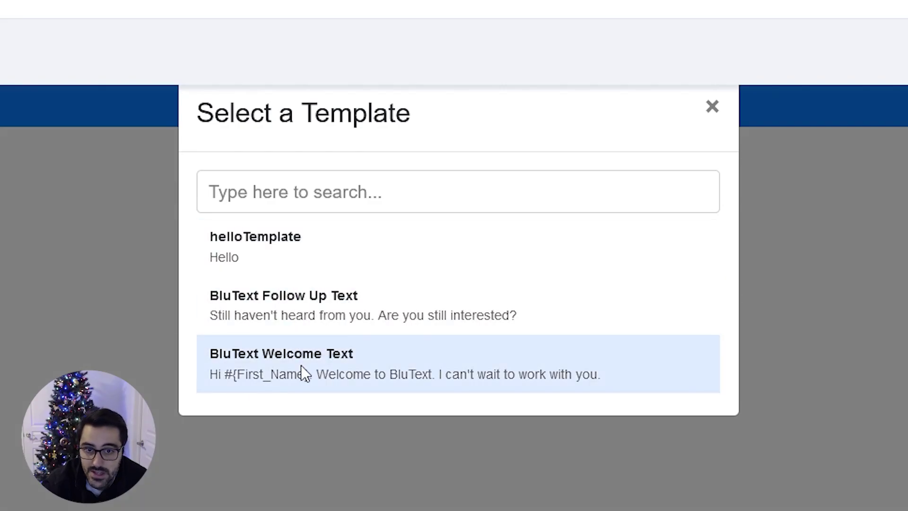
pyautogui.click(311, 304)
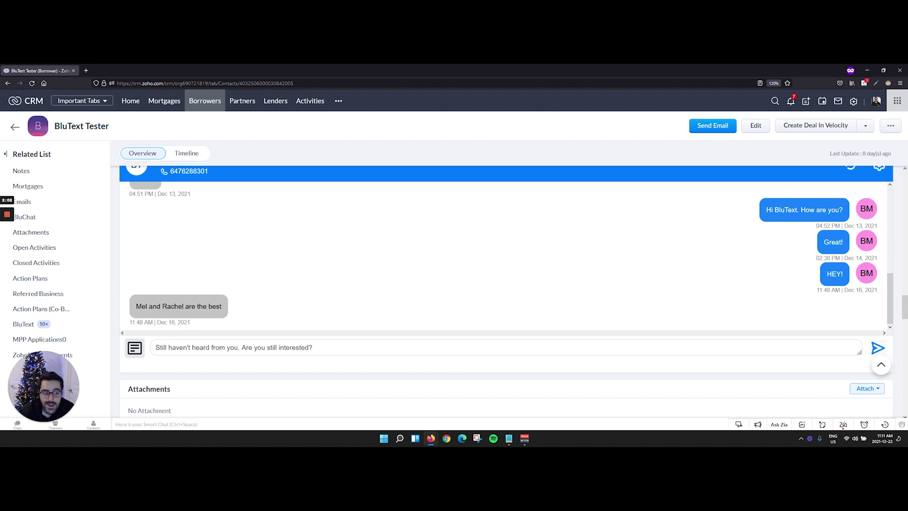
pyautogui.tripleClick(234, 347)
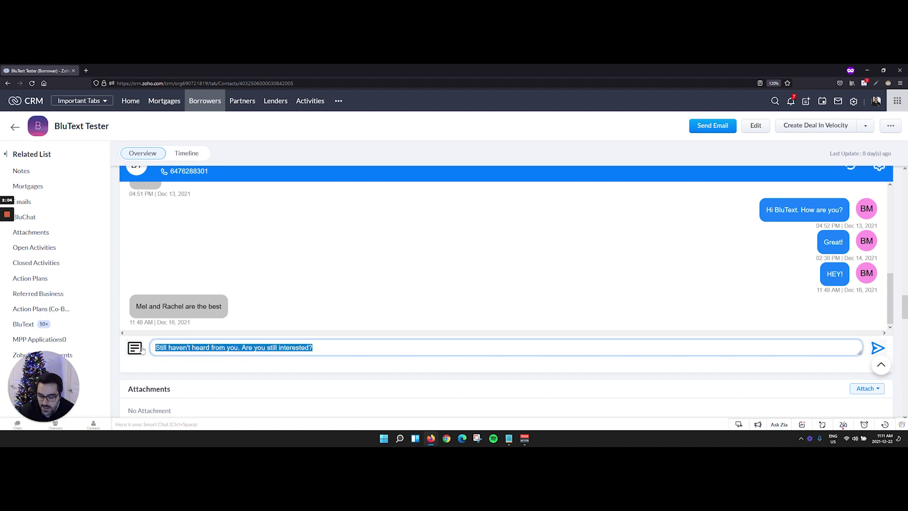
pyautogui.write('#')
pyautogui.press('BackSpace')
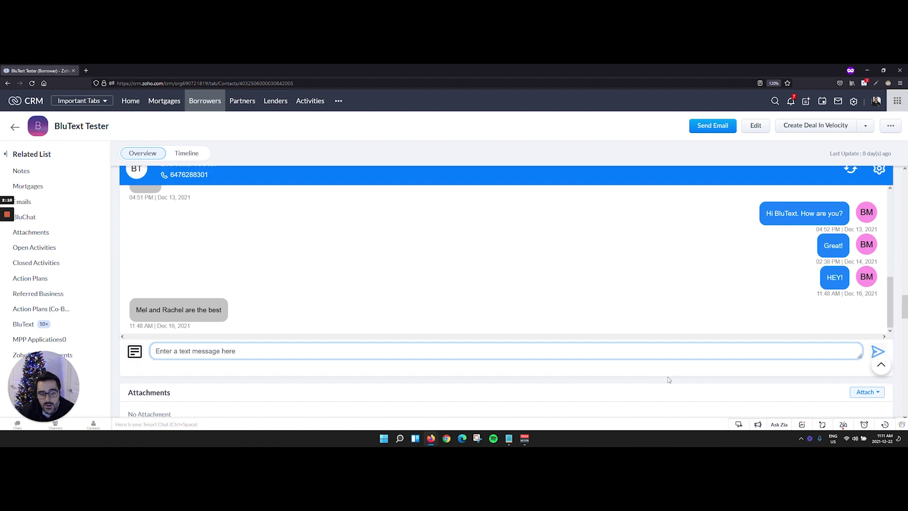
pyautogui.scroll(2, 452, 368)
pyautogui.scroll(-3, 700, 374)
pyautogui.scroll(3, 701, 374)
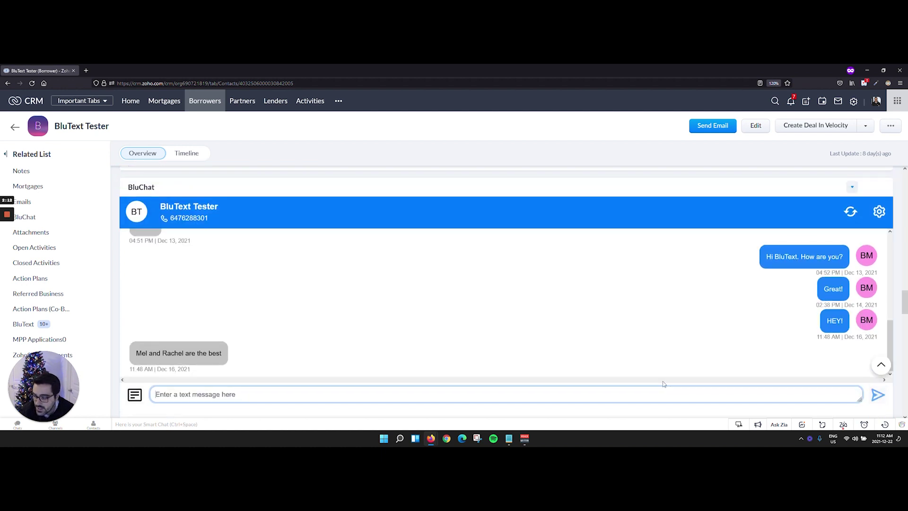
pyautogui.scroll(-1, 664, 381)
pyautogui.scroll(1, 666, 382)
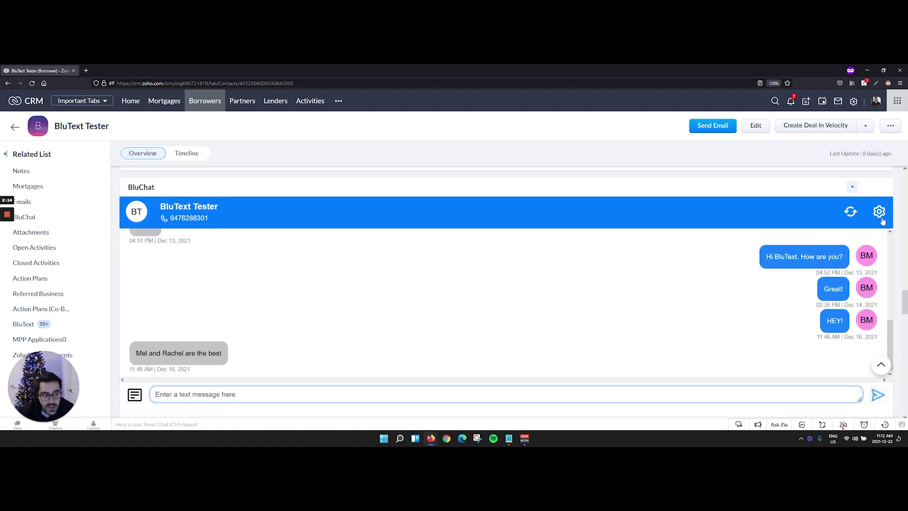
pyautogui.scroll(-1, 721, 268)
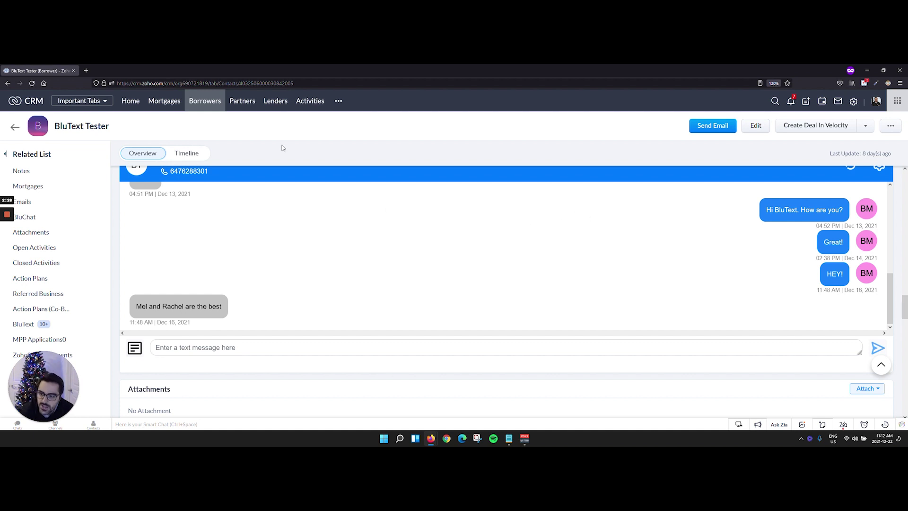
pyautogui.click(205, 102)
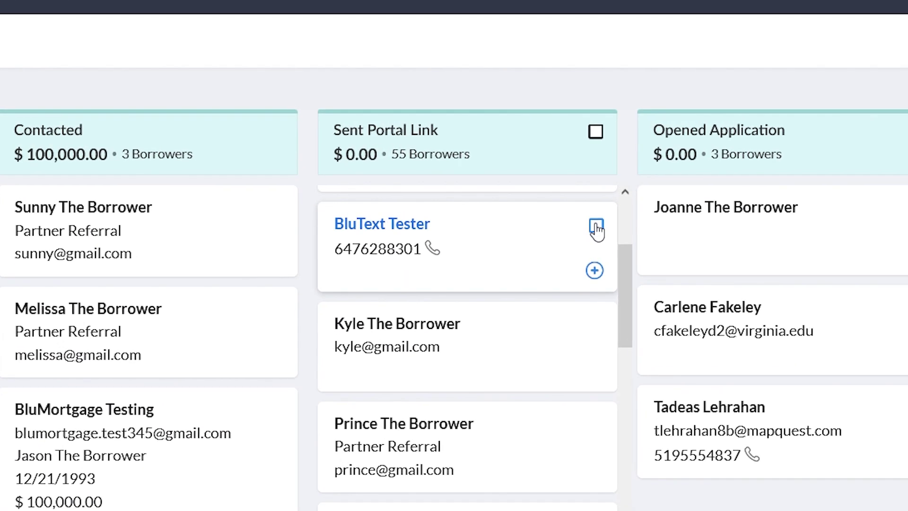
# Select the BluText Tester and Kyle The Borrower cards and start a text to both.
pyautogui.click(535, 201)
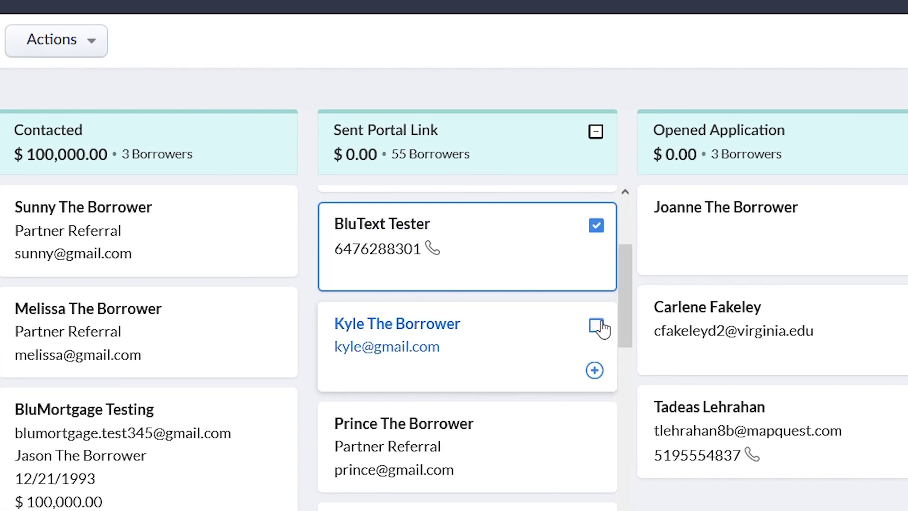
pyautogui.click(596, 325)
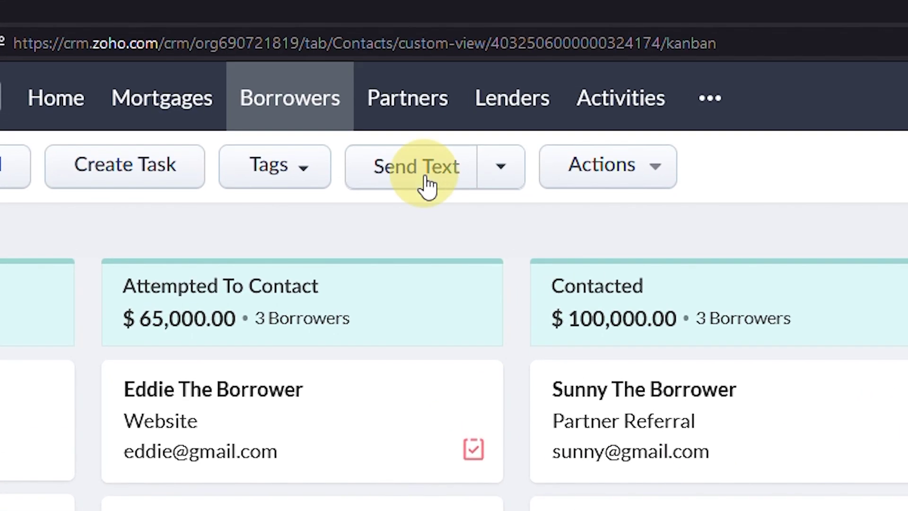
pyautogui.click(270, 128)
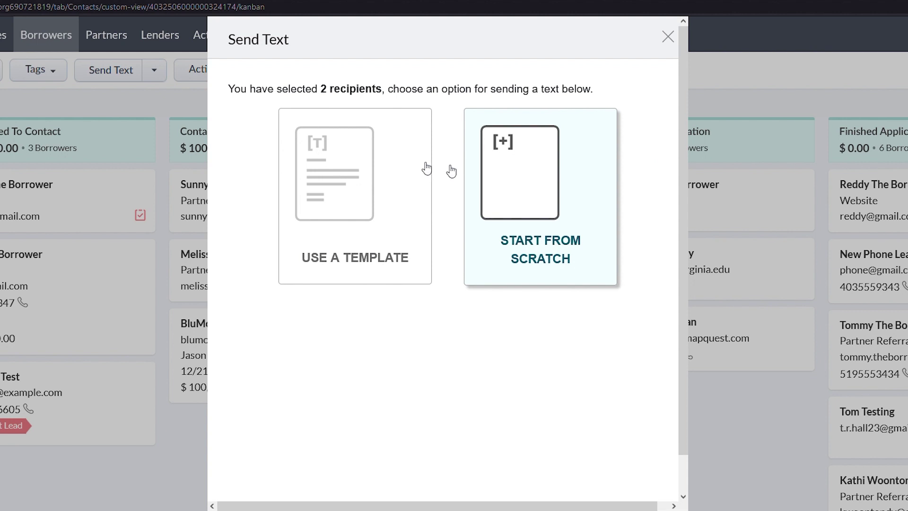
# Compose the text from the BluText Welcome Text template.
pyautogui.click(377, 169)
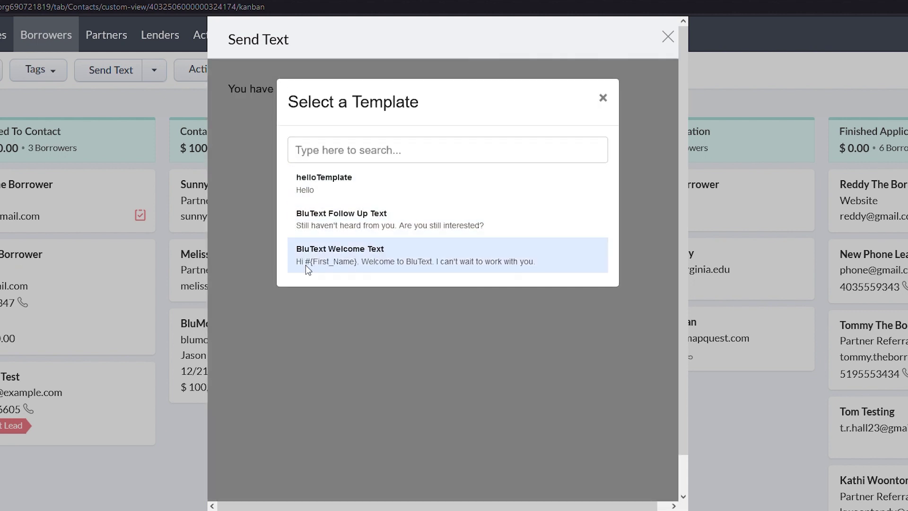
pyautogui.click(331, 250)
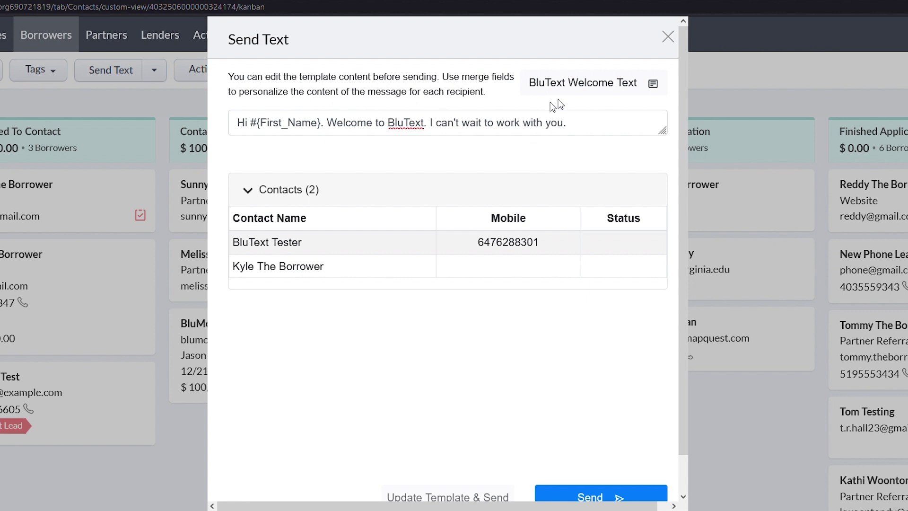
# Insert the Account Name merge field into the welcome message.
pyautogui.click(575, 123)
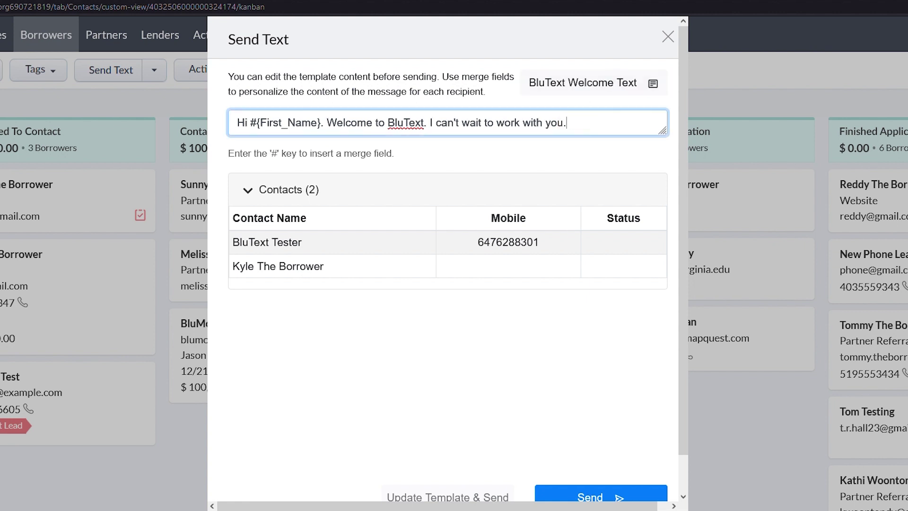
pyautogui.press('#')
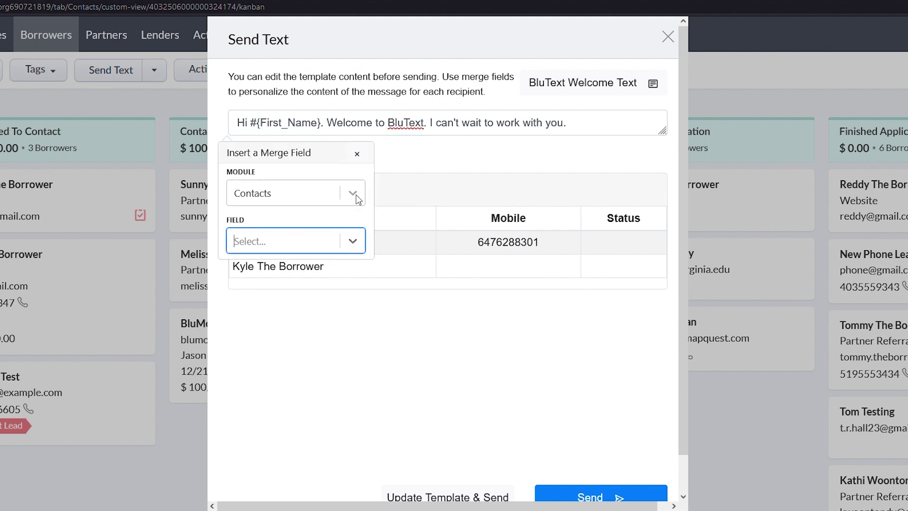
pyautogui.click(355, 194)
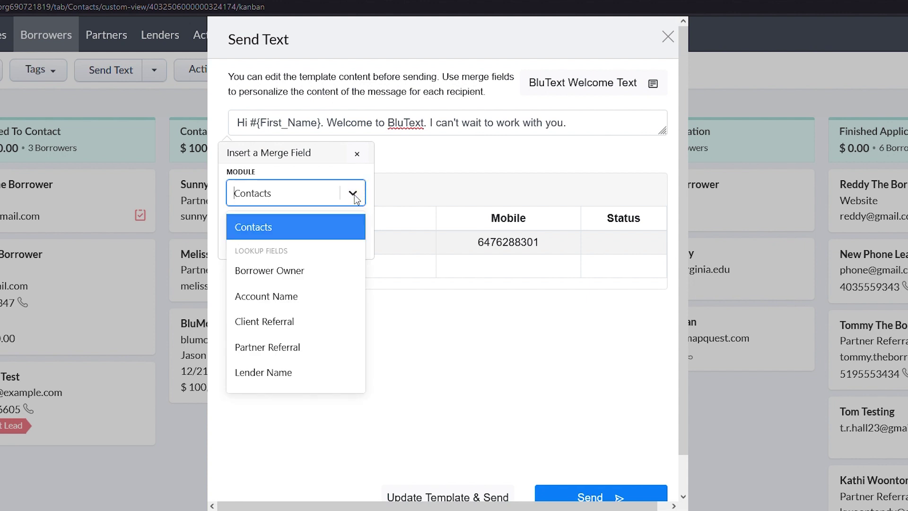
pyautogui.click(311, 296)
pyautogui.click(353, 240)
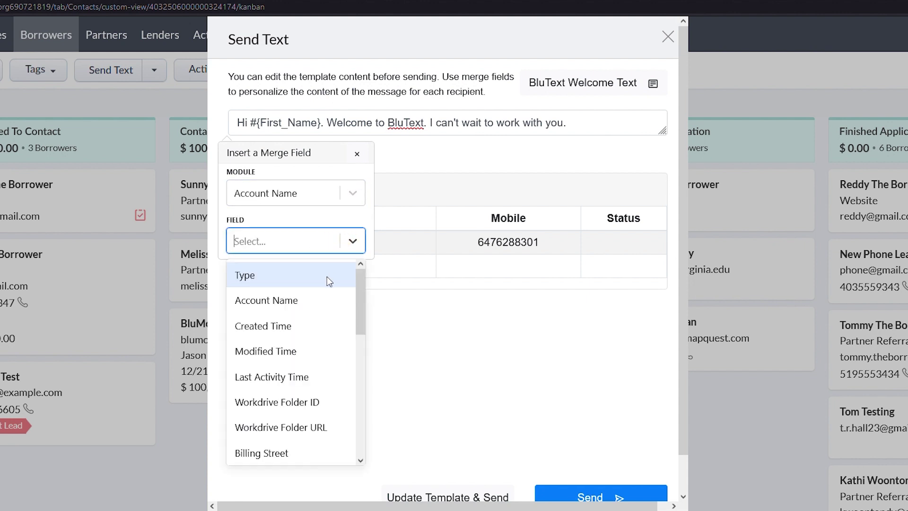
pyautogui.click(311, 303)
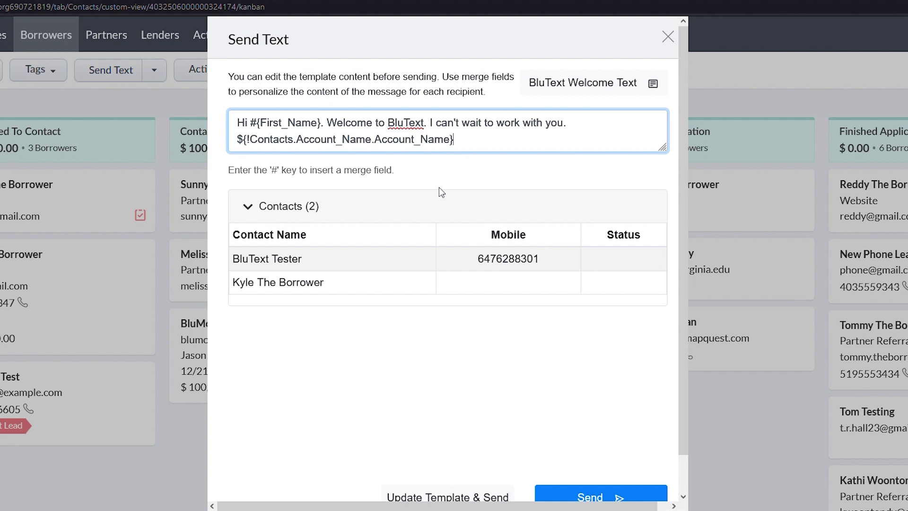
# Review the contact name and merge fields, then close the Send Text dialog unsent.
pyautogui.doubleClick(251, 259)
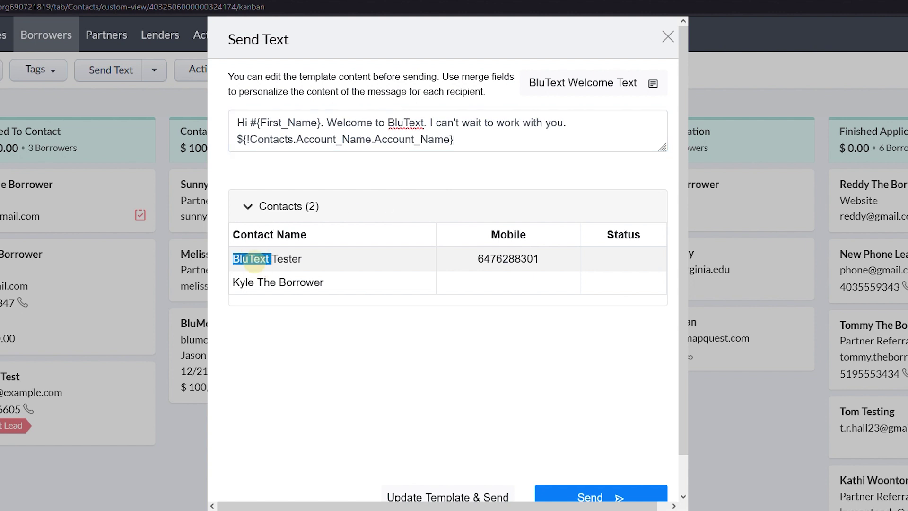
pyautogui.doubleClick(287, 123)
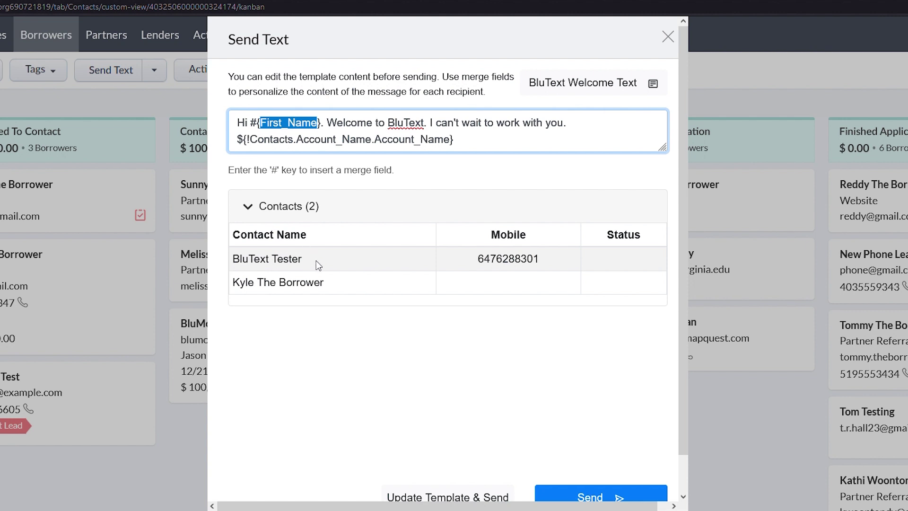
pyautogui.doubleClick(286, 259)
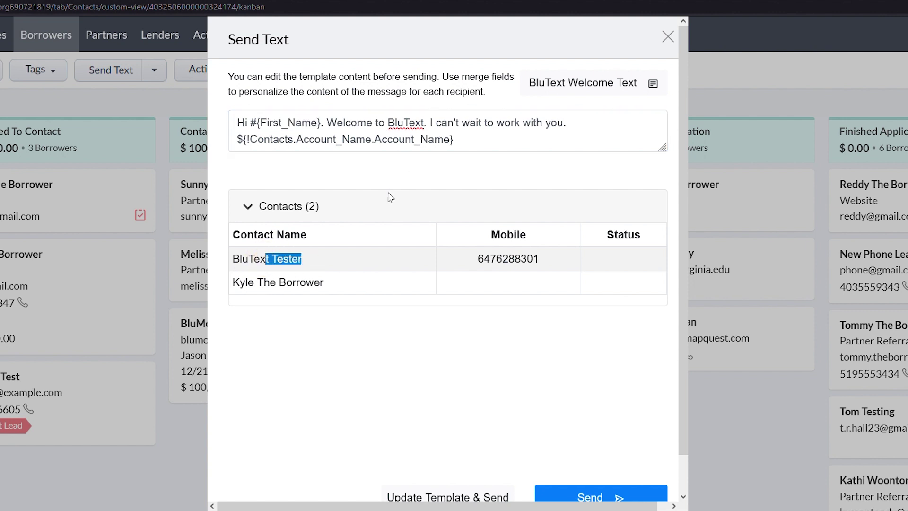
pyautogui.click(416, 139)
pyautogui.doubleClick(417, 139)
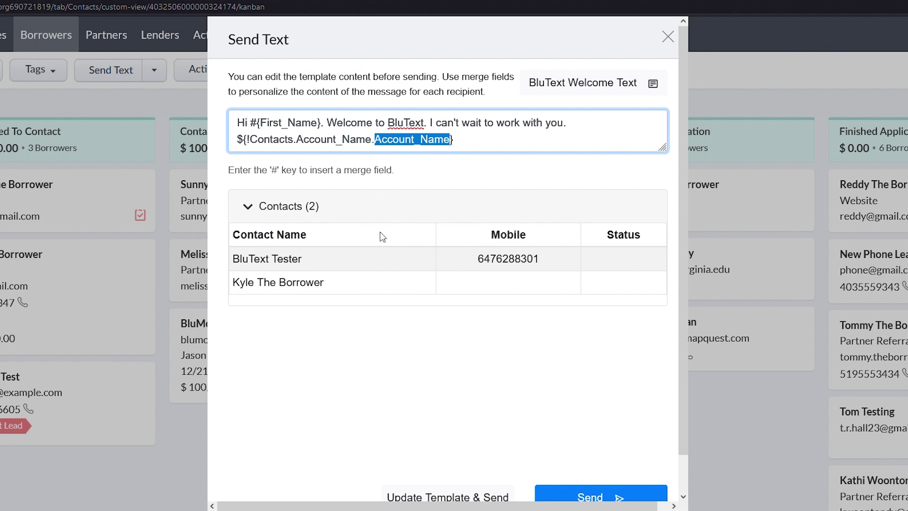
pyautogui.click(480, 137)
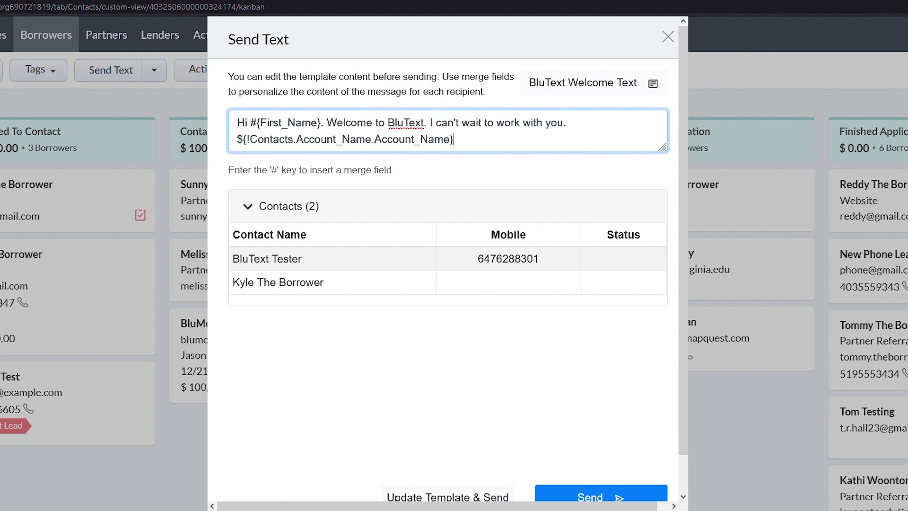
pyautogui.scroll(-1, 476, 168)
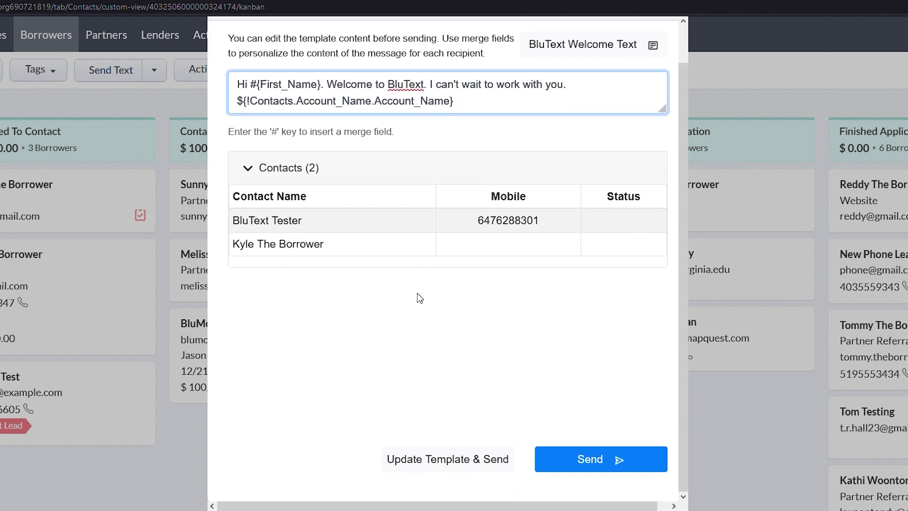
pyautogui.scroll(1, 472, 156)
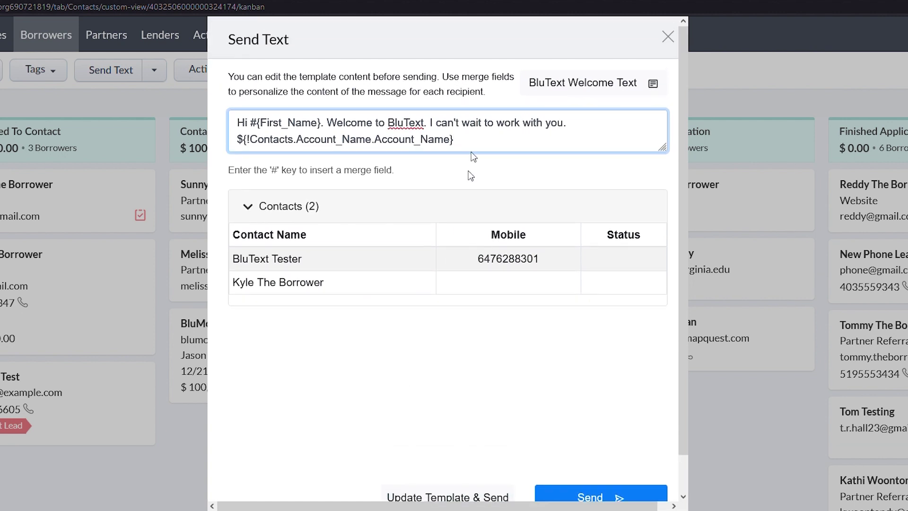
pyautogui.scroll(-1, 455, 284)
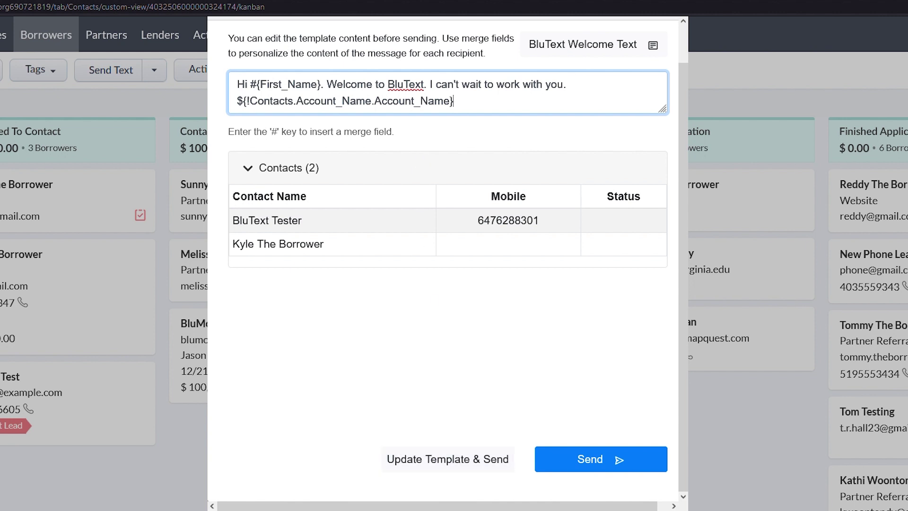
pyautogui.scroll(2, 413, 85)
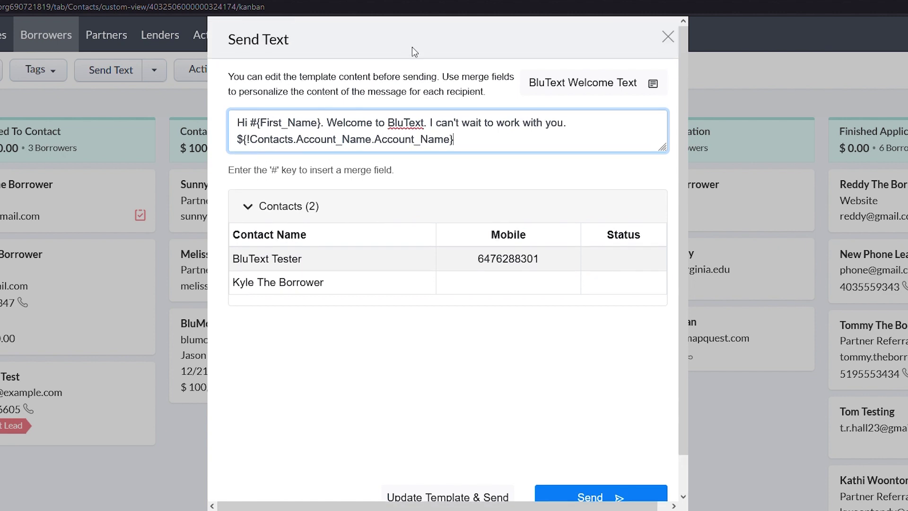
pyautogui.click(668, 37)
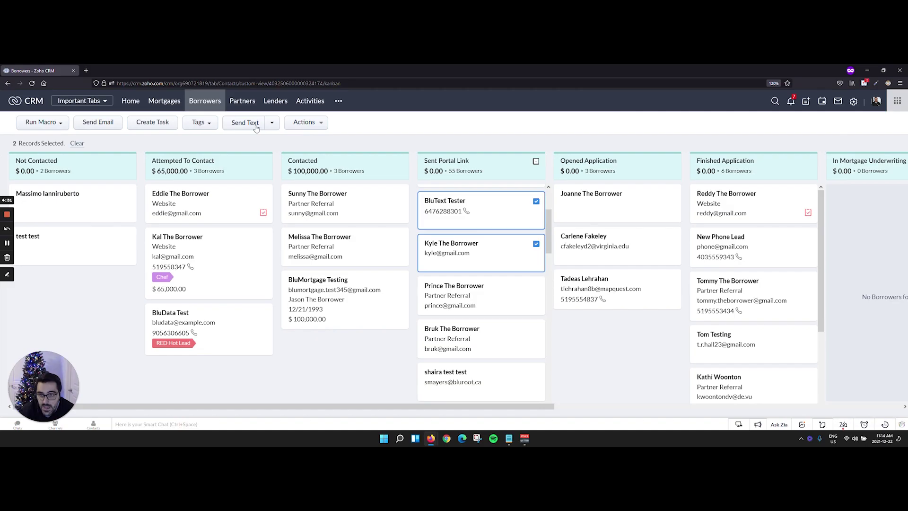
# Start a blank message and insert the Contacts First Name merge field.
pyautogui.click(252, 122)
pyautogui.click(513, 206)
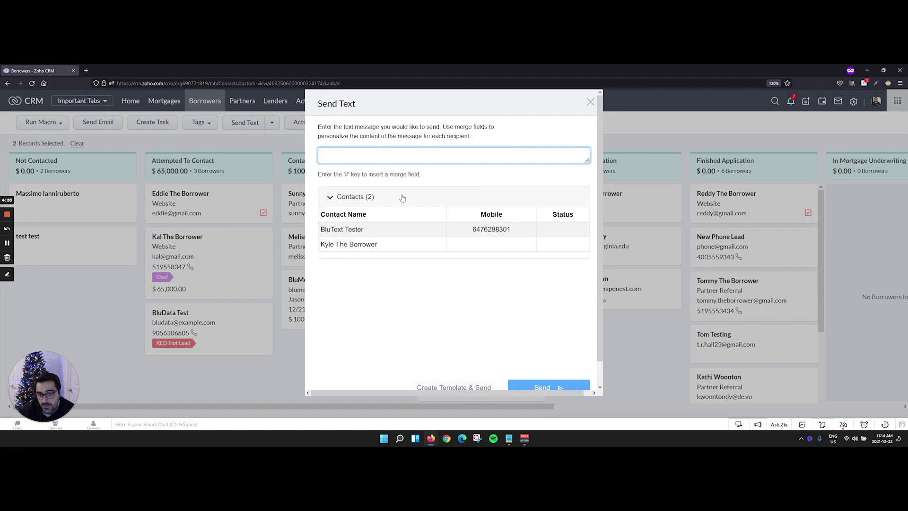
pyautogui.hotkey('shift', '3')
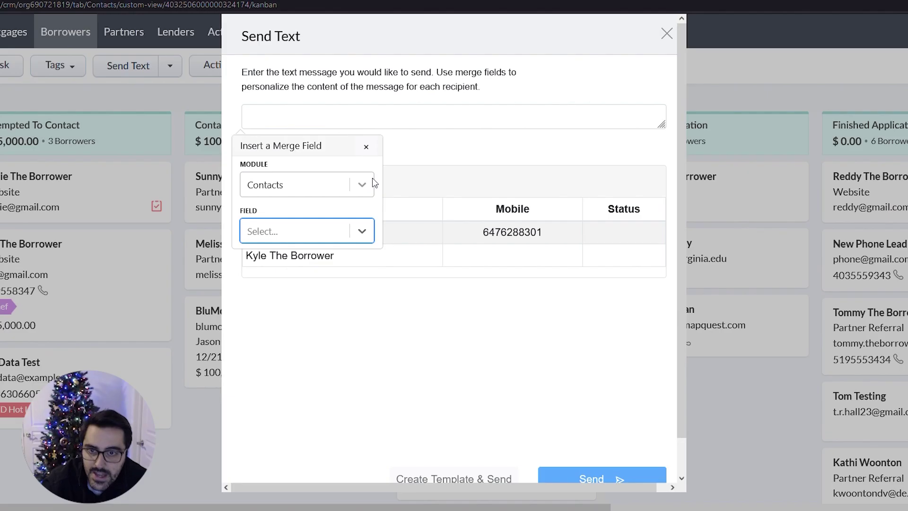
pyautogui.click(362, 232)
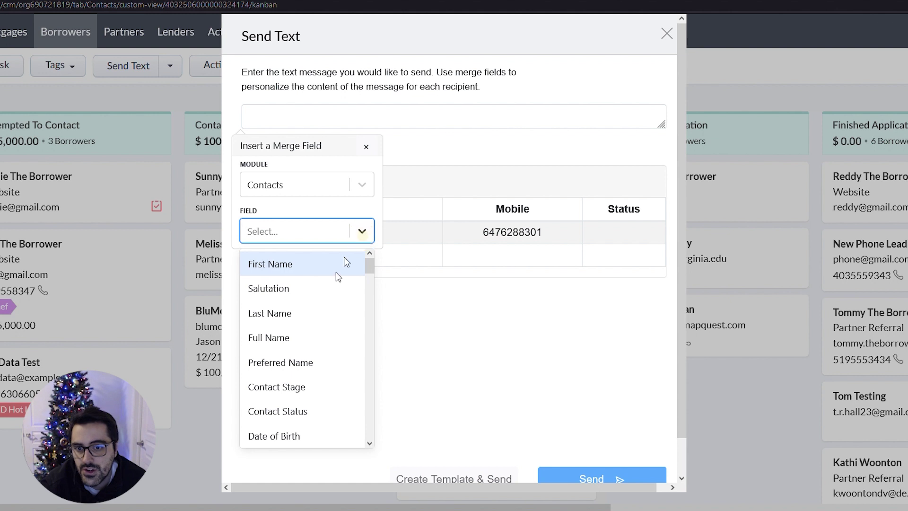
pyautogui.scroll(-2, 327, 327)
pyautogui.scroll(2, 326, 326)
pyautogui.click(363, 185)
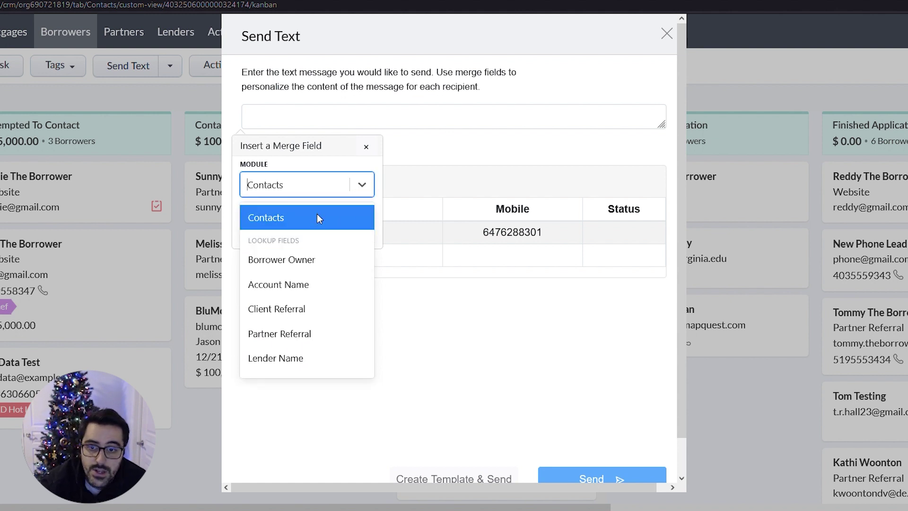
pyautogui.click(298, 217)
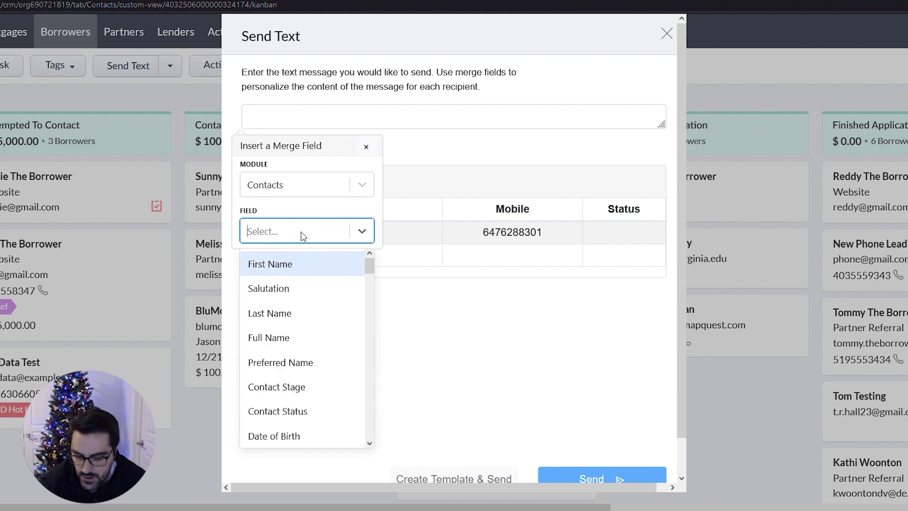
pyautogui.press('Return')
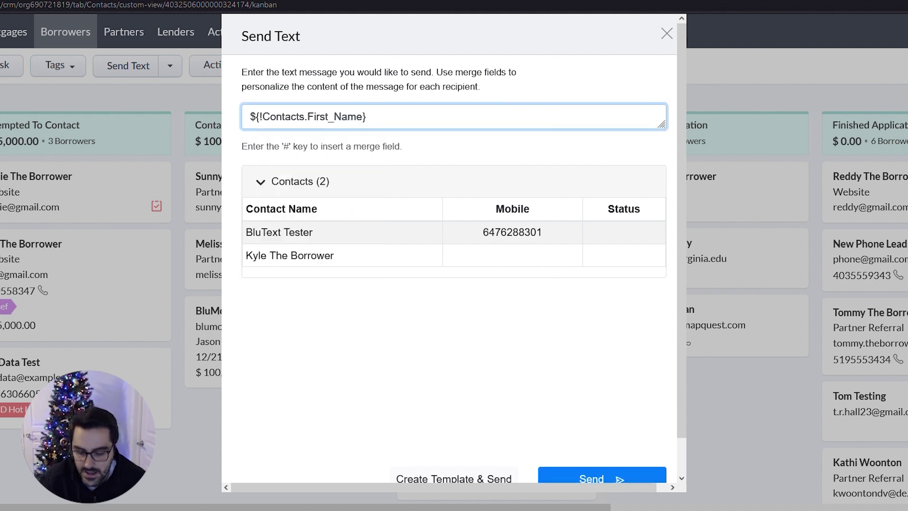
# Add a greeting before the first name, check the merge field modules, and dismiss the picker.
pyautogui.press('Home')
pyautogui.write('Hi ')
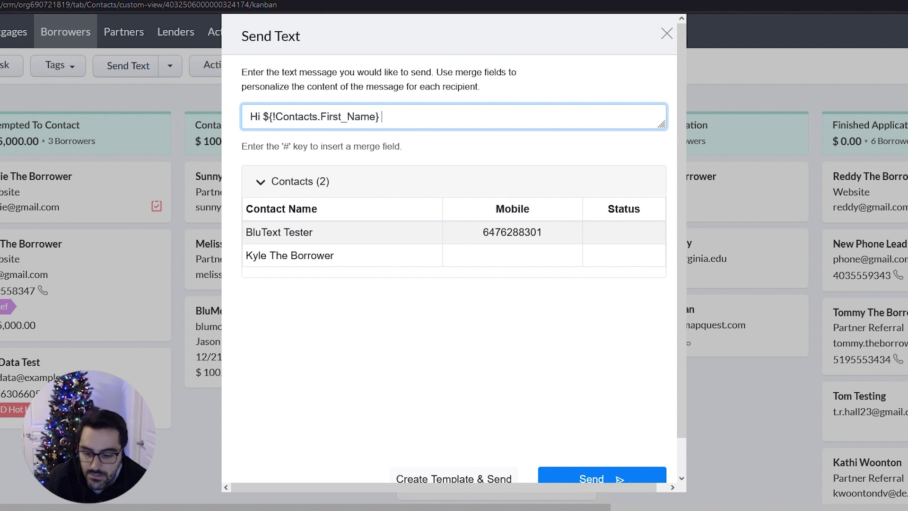
pyautogui.write('#')
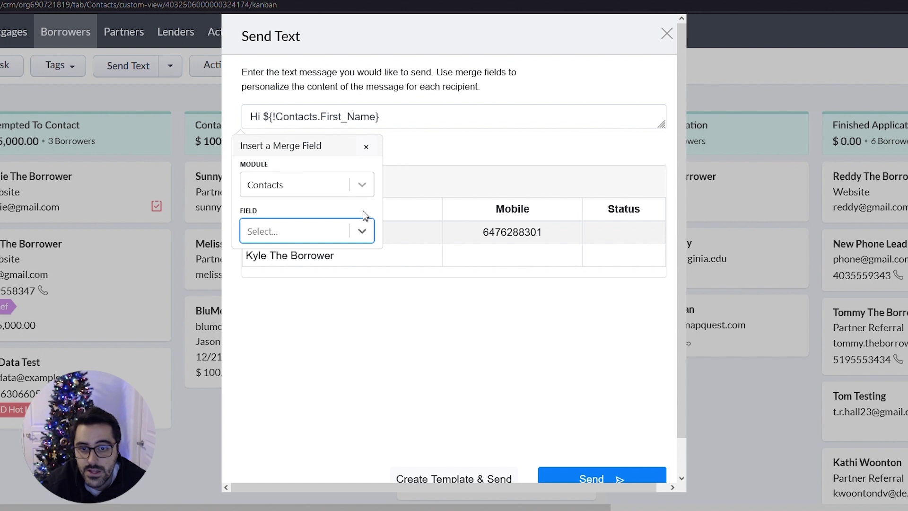
pyautogui.click(363, 186)
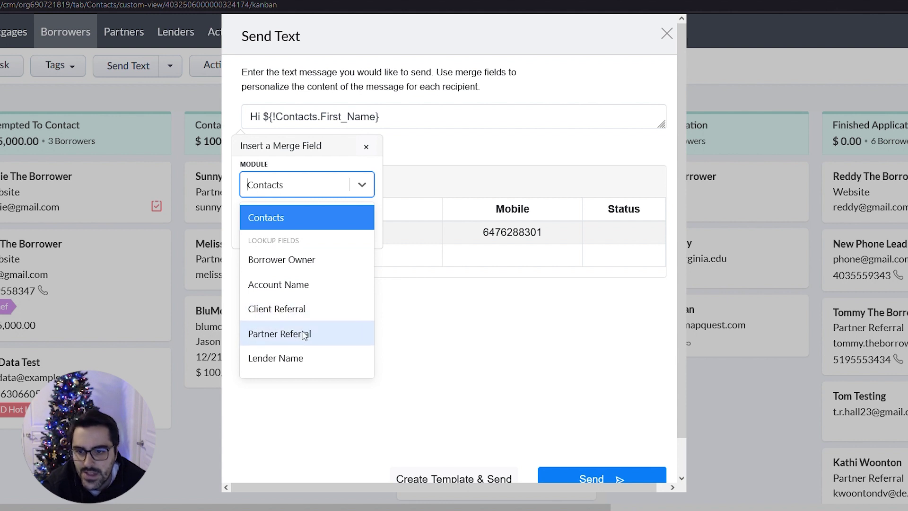
pyautogui.click(435, 298)
pyautogui.click(366, 146)
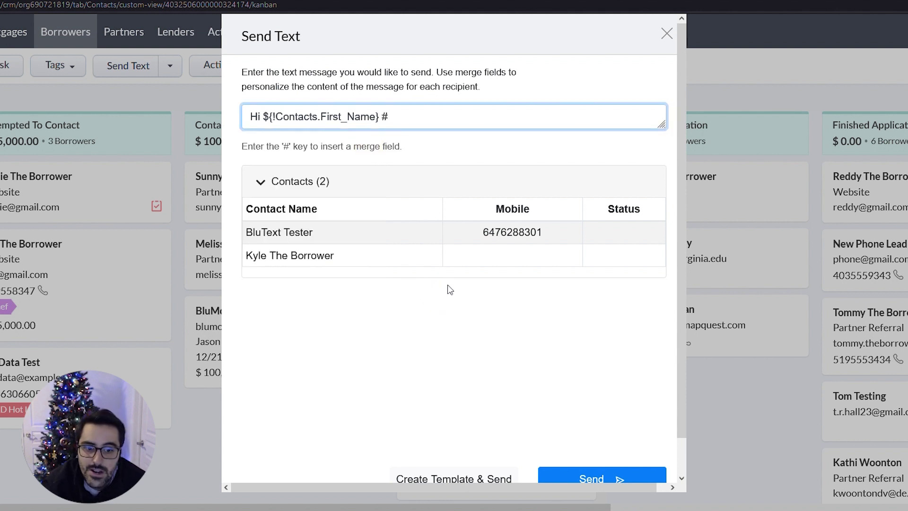
pyautogui.scroll(-2, 566, 426)
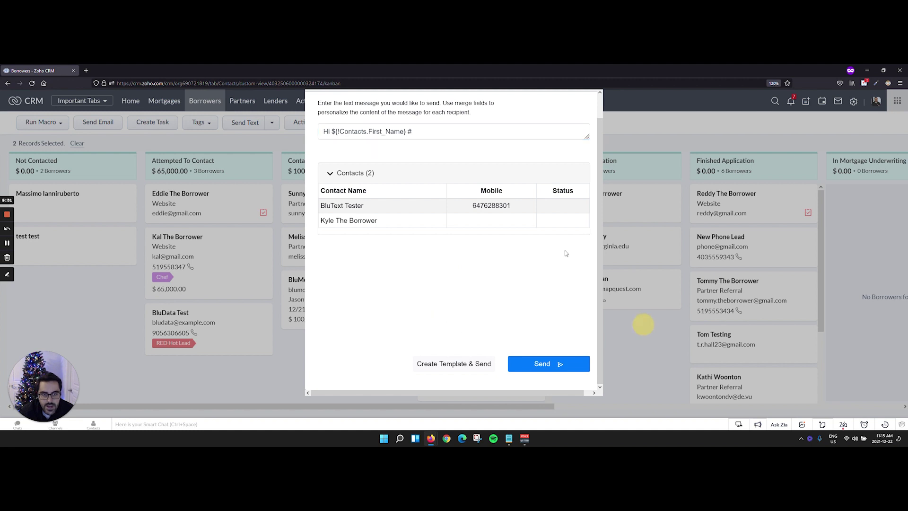
pyautogui.scroll(1, 574, 192)
# Discard the text message and go to the Workflow Rules list in Setup.
pyautogui.click(590, 102)
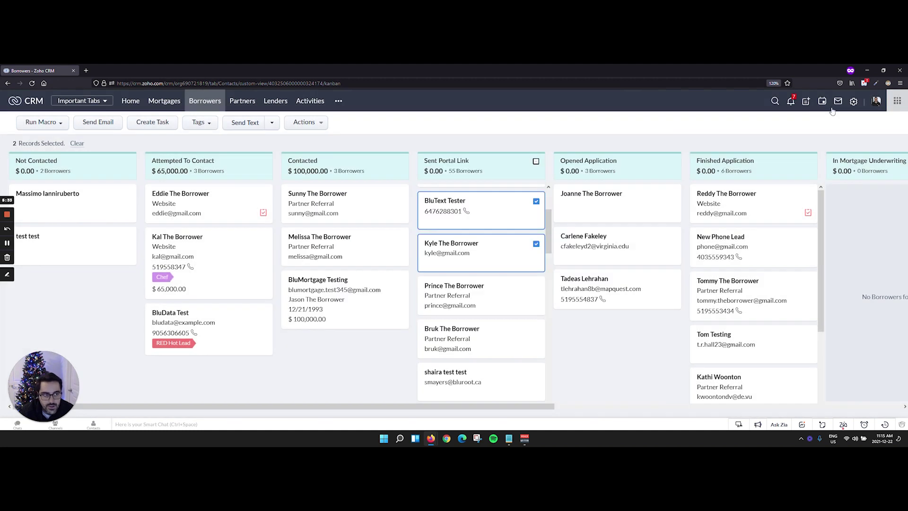
pyautogui.click(855, 102)
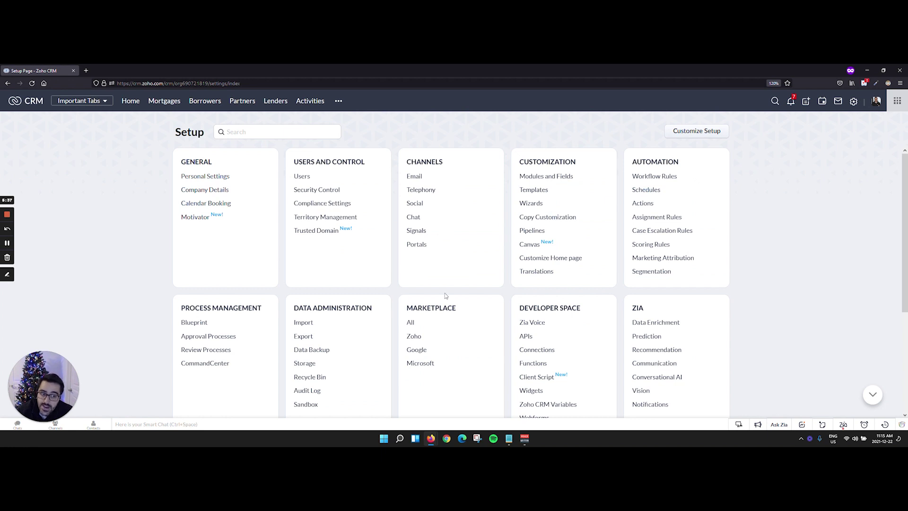
pyautogui.click(655, 176)
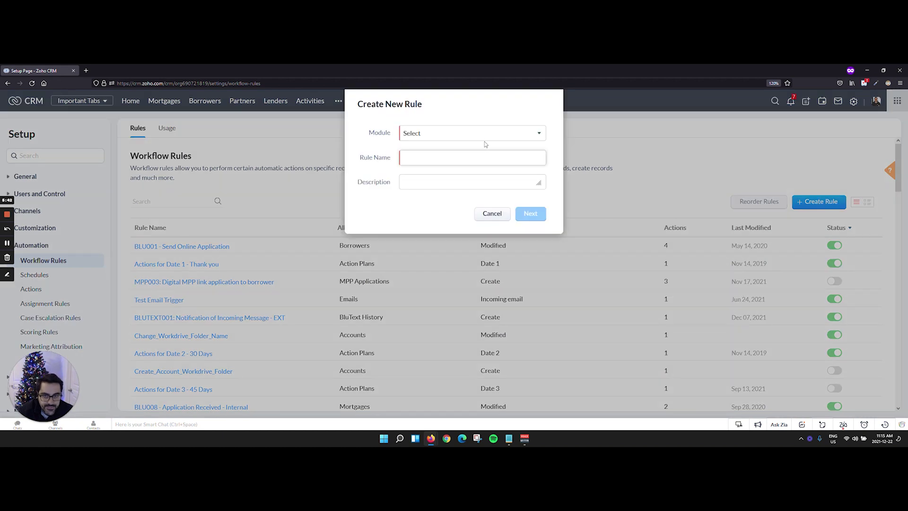
# Create a workflow rule named test on the Mortgages module.
pyautogui.click(472, 133)
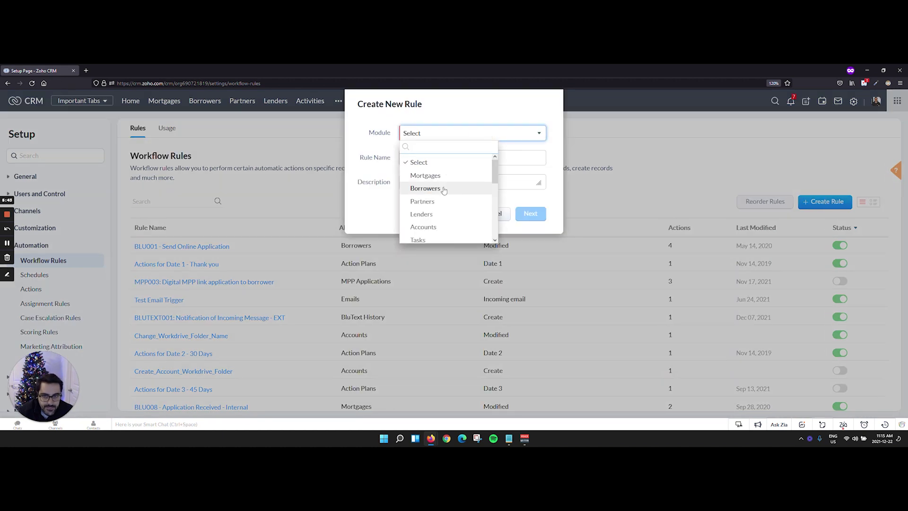
pyautogui.click(427, 188)
pyautogui.click(443, 155)
pyautogui.write('test')
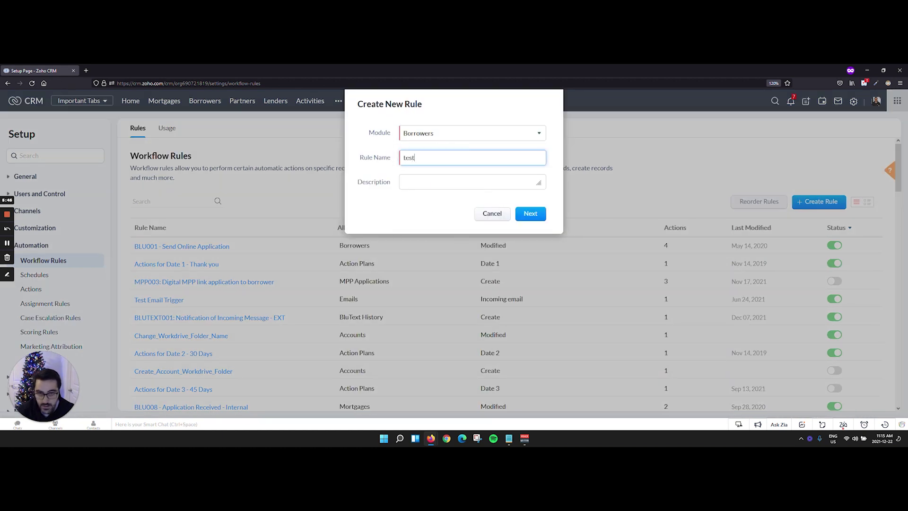
pyautogui.click(472, 133)
pyautogui.click(426, 158)
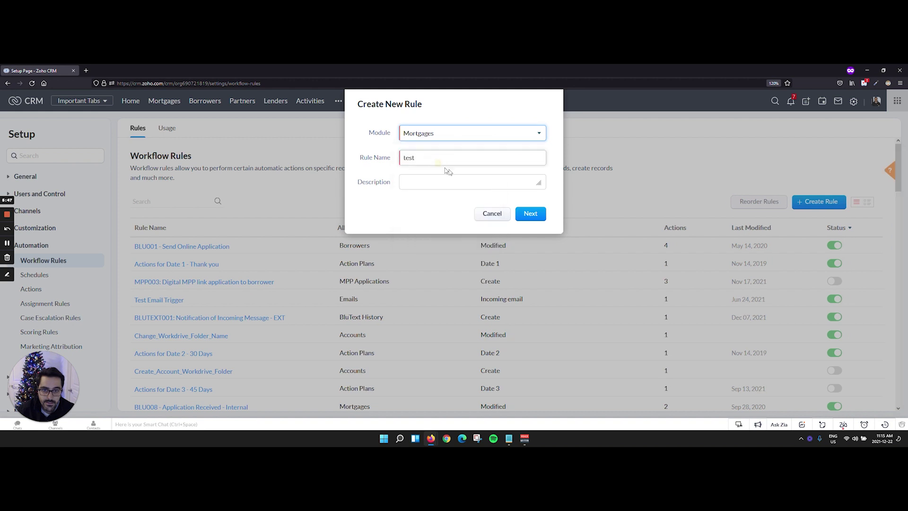
pyautogui.click(530, 213)
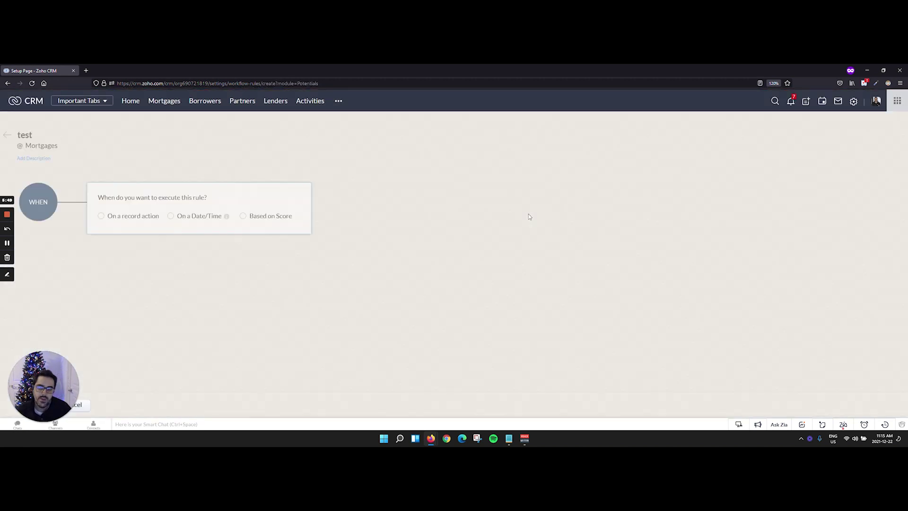
# Trigger the rule on mortgage creation for all mortgages and add a SendText instant action.
pyautogui.click(142, 216)
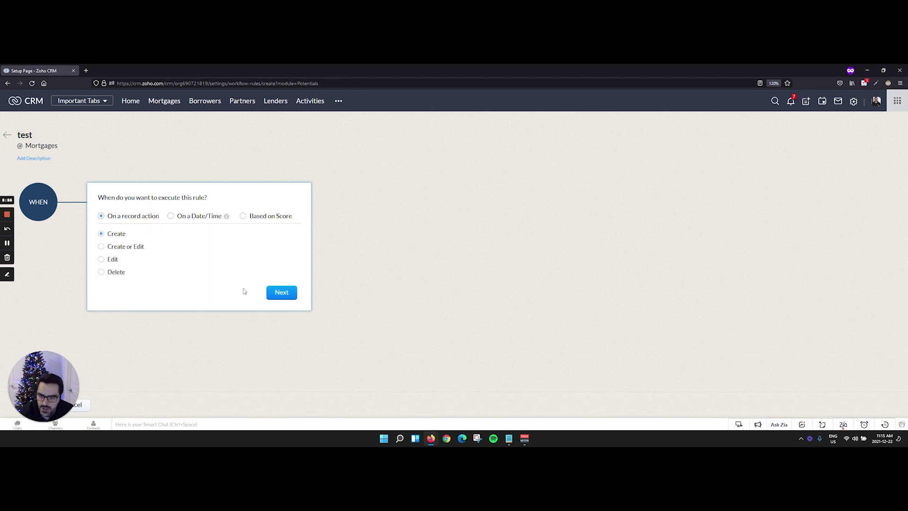
pyautogui.click(281, 292)
pyautogui.click(222, 251)
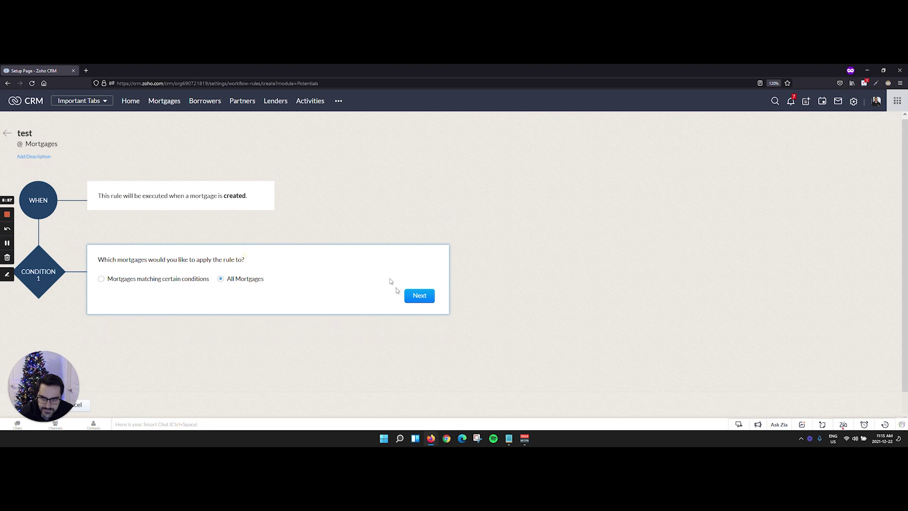
pyautogui.click(420, 296)
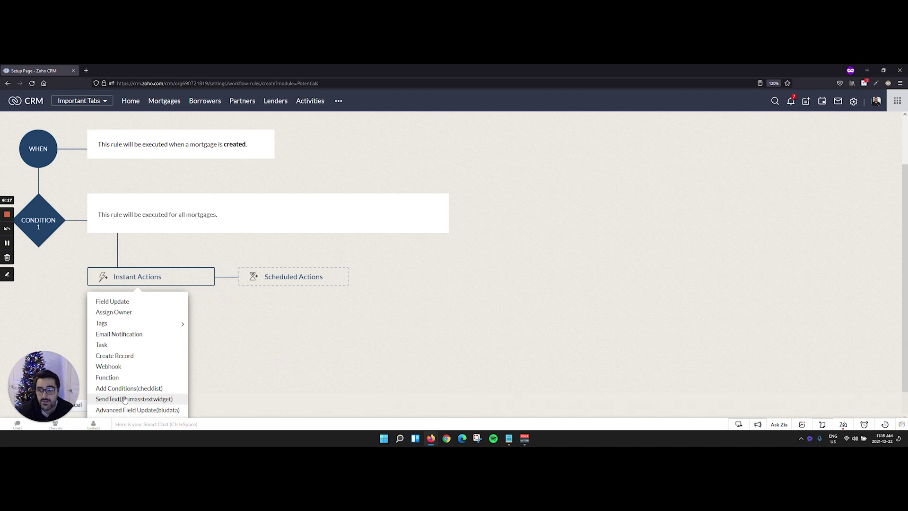
pyautogui.click(125, 398)
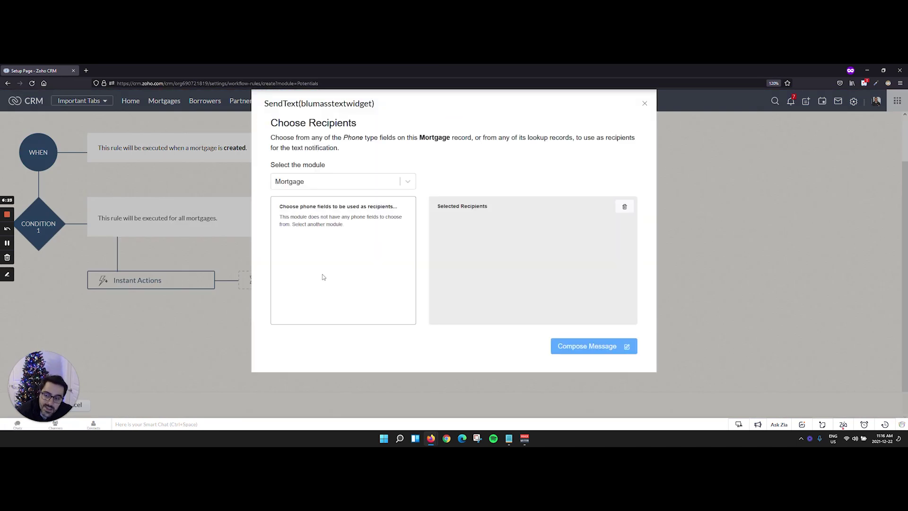
# Add Borrower Name - Mobile and Realtor - Phone as text recipients.
pyautogui.click(408, 181)
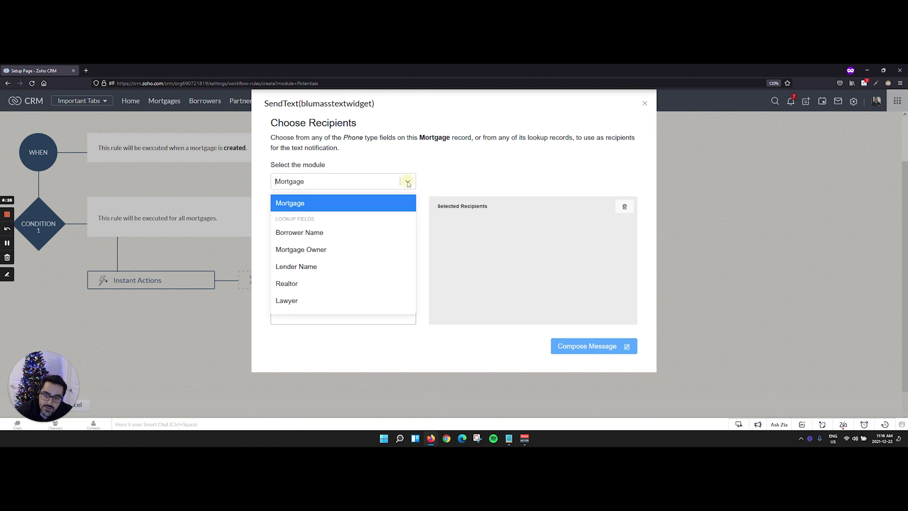
pyautogui.click(355, 232)
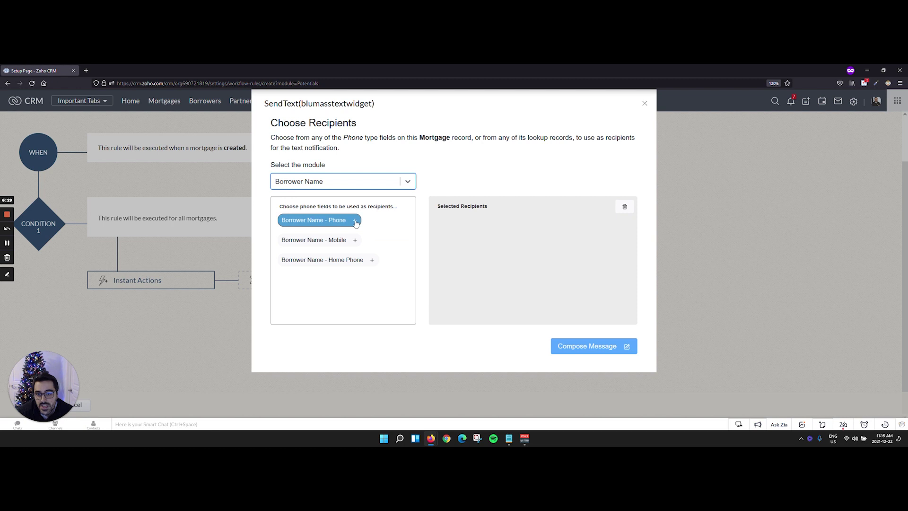
pyautogui.click(355, 240)
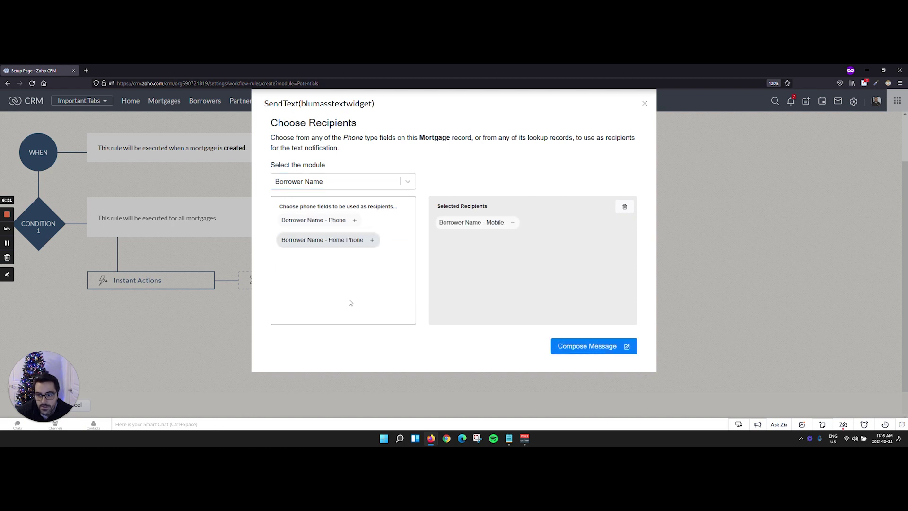
pyautogui.click(408, 181)
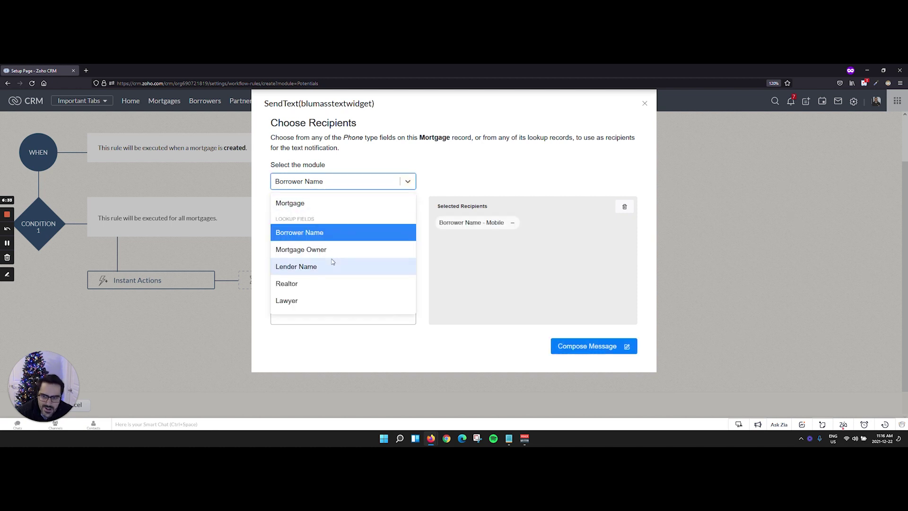
pyautogui.click(328, 285)
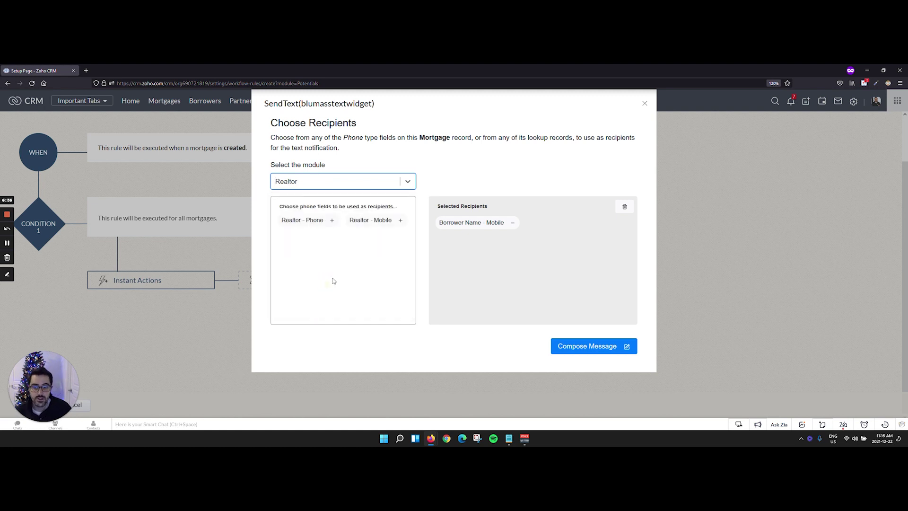
pyautogui.click(332, 220)
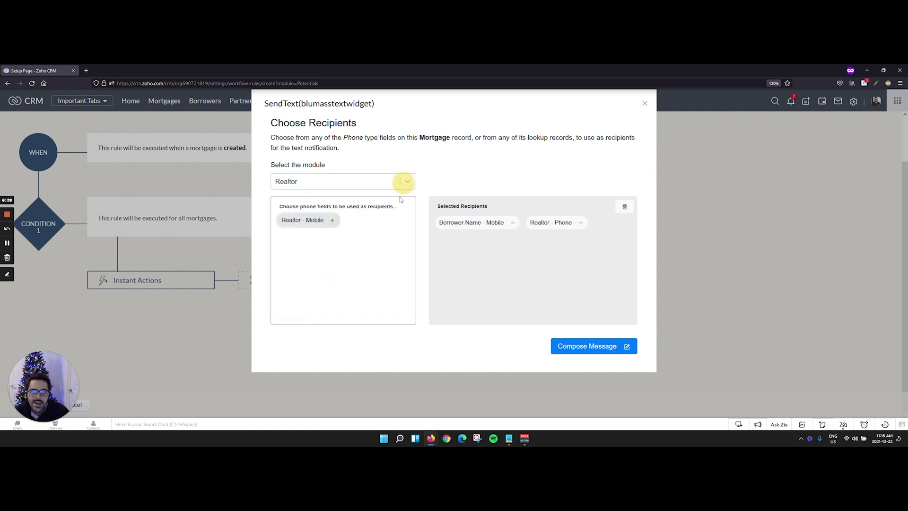
# Keep Realtor as the module, go to Compose Message, then close the SendText setup.
pyautogui.click(406, 181)
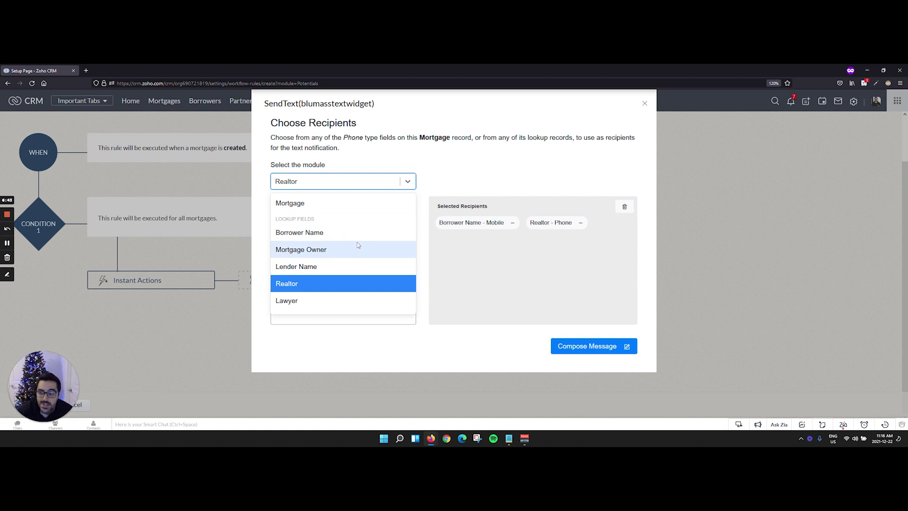
pyautogui.click(357, 330)
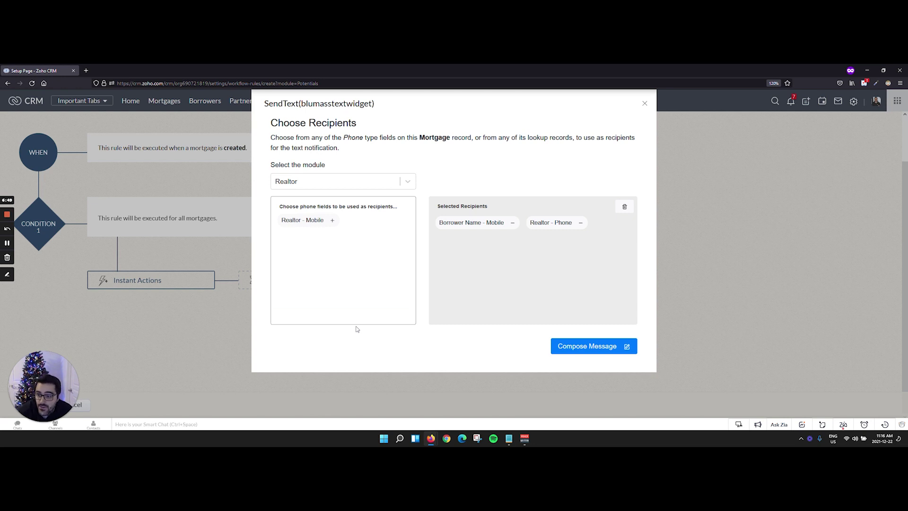
pyautogui.click(568, 349)
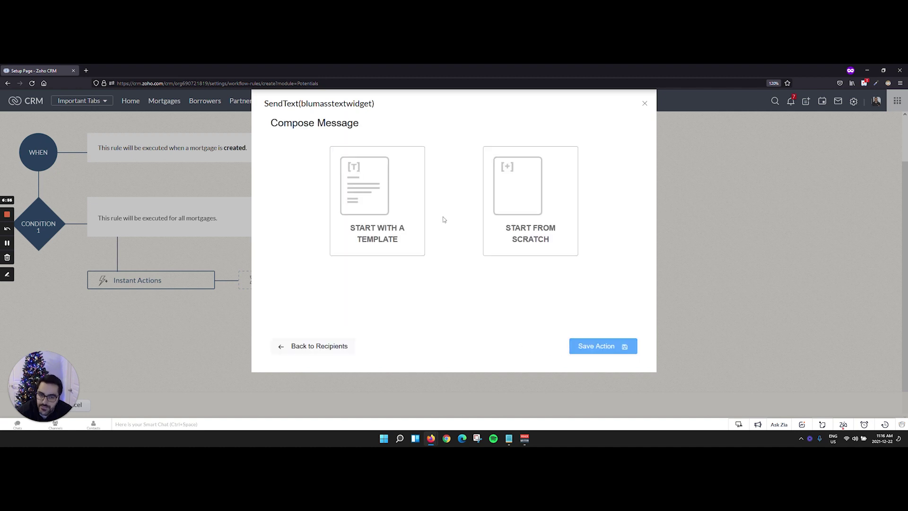
pyautogui.click(646, 104)
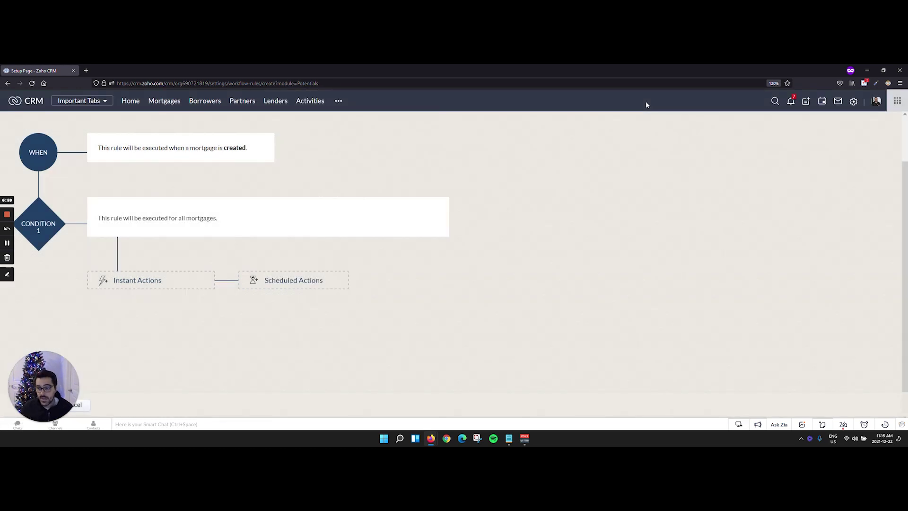